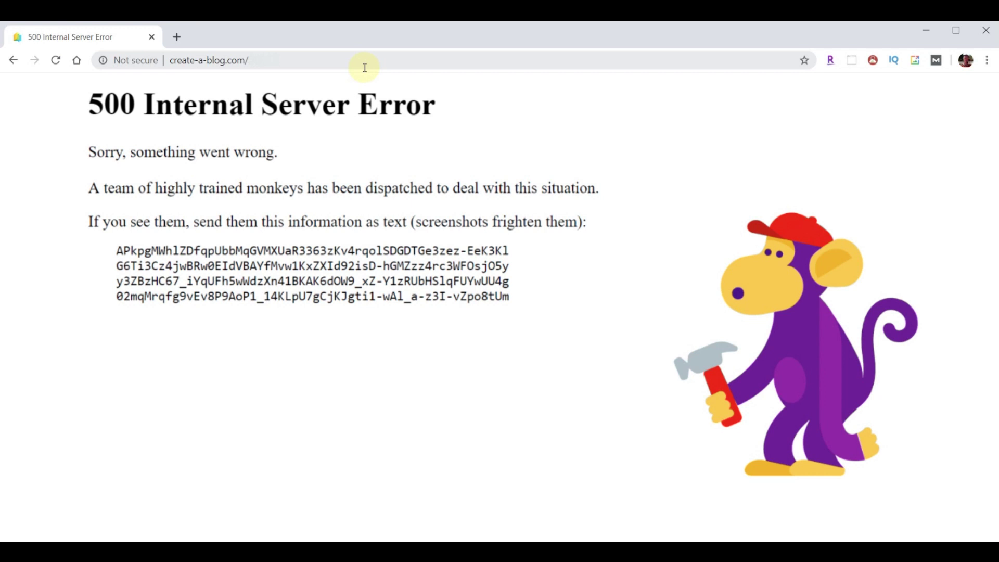
- Load create-a-blog.com/wp-admin/ from the address bar suggestion and confirm it shows the 500 error
{"action": "left_click", "coordinate": [364, 67]}
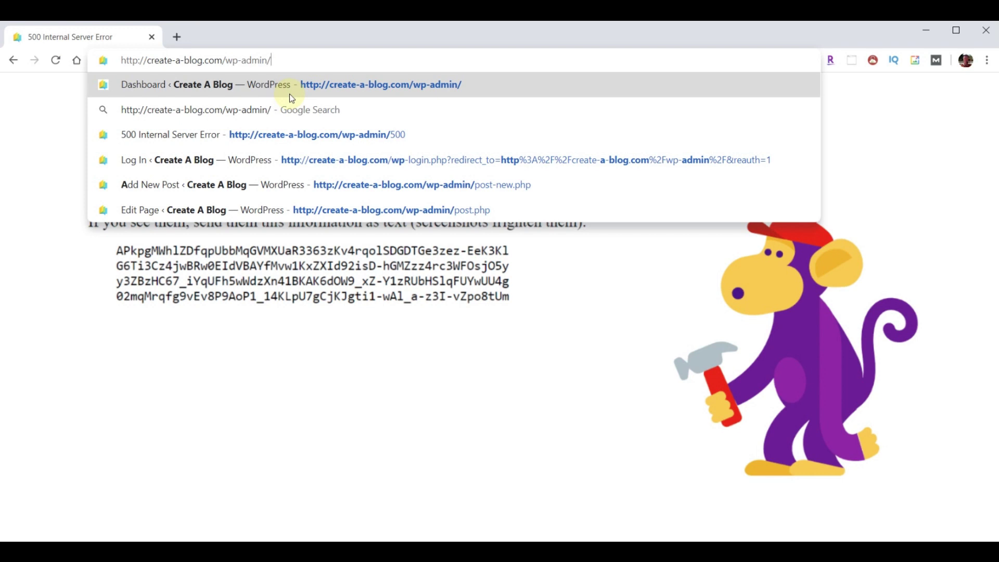
{"action": "left_click", "coordinate": [290, 96]}
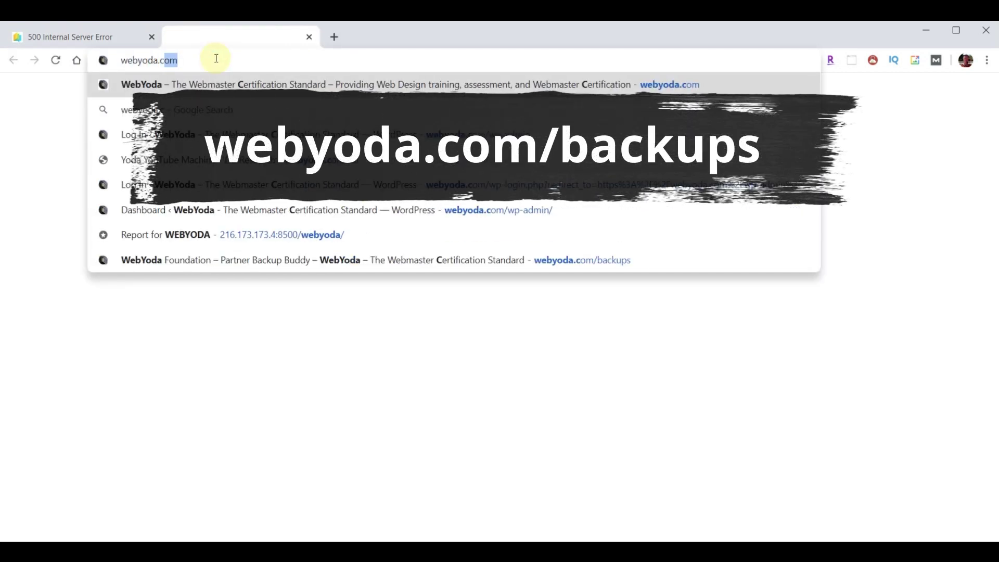
- Go to webyoda.com/backups, select the ITHEMES30 coupon code and follow the Purchase BackupBuddy link
{"action": "type", "text": "backups"}
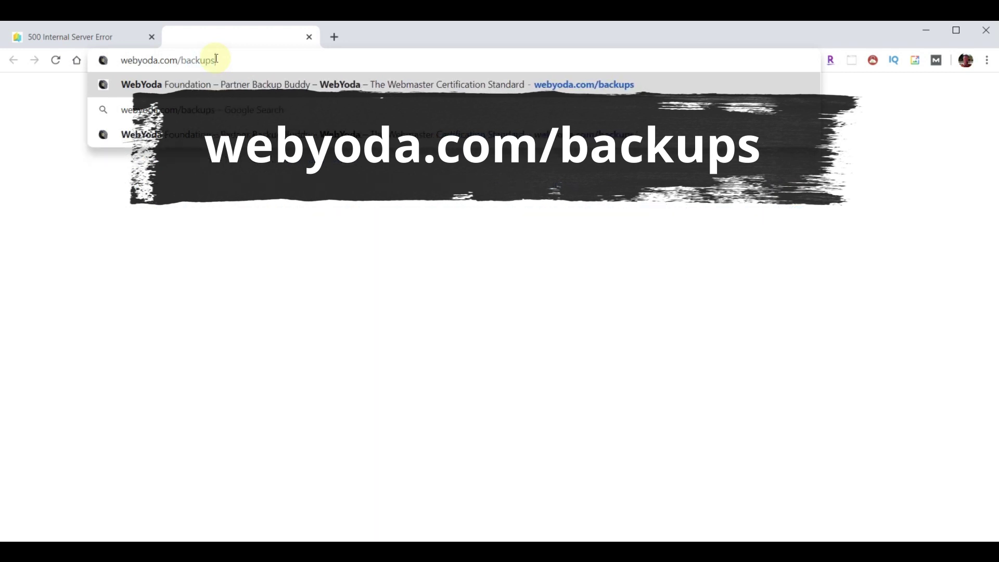
{"action": "key", "text": "Return"}
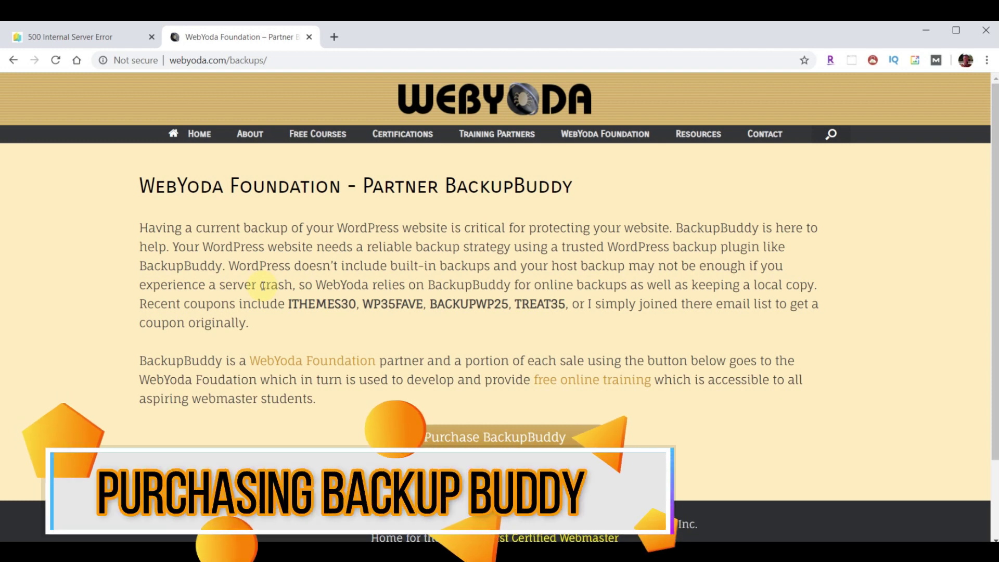
{"action": "double_click", "coordinate": [322, 304]}
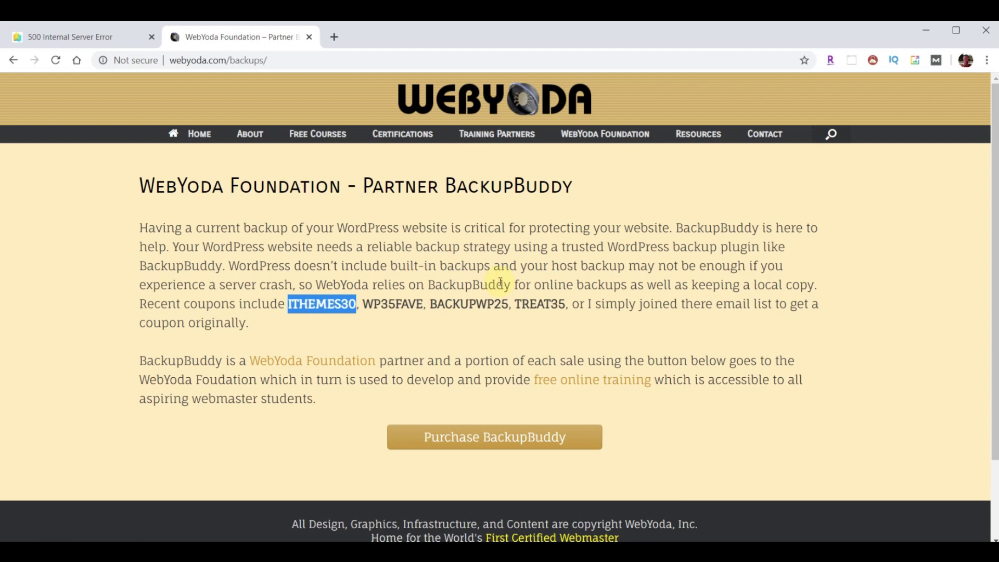
{"action": "left_click", "coordinate": [485, 441]}
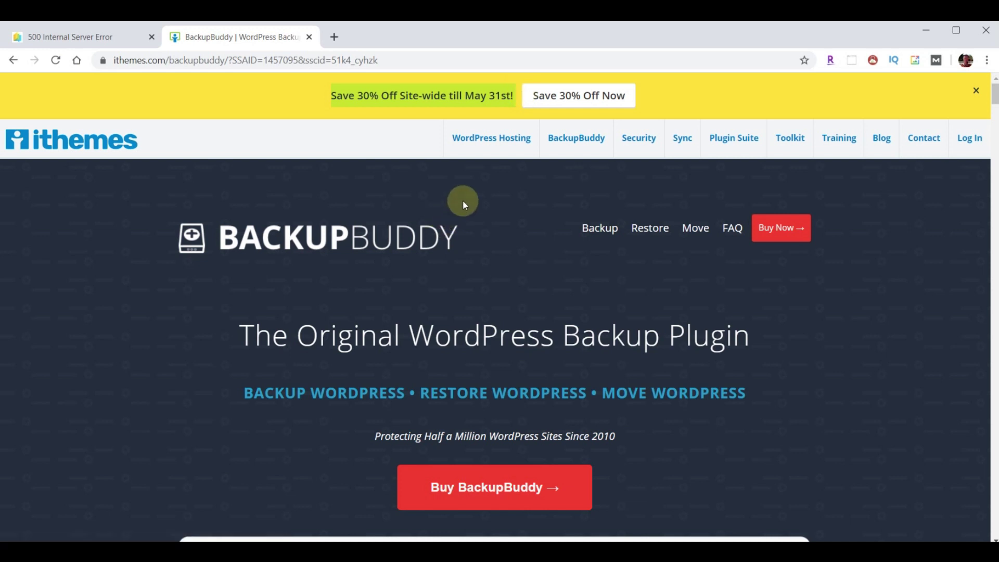
- Jump down to the BackupBuddy pricing plans showing the Gold, Freelancer and $56 Blogger options
{"action": "left_click", "coordinate": [510, 494]}
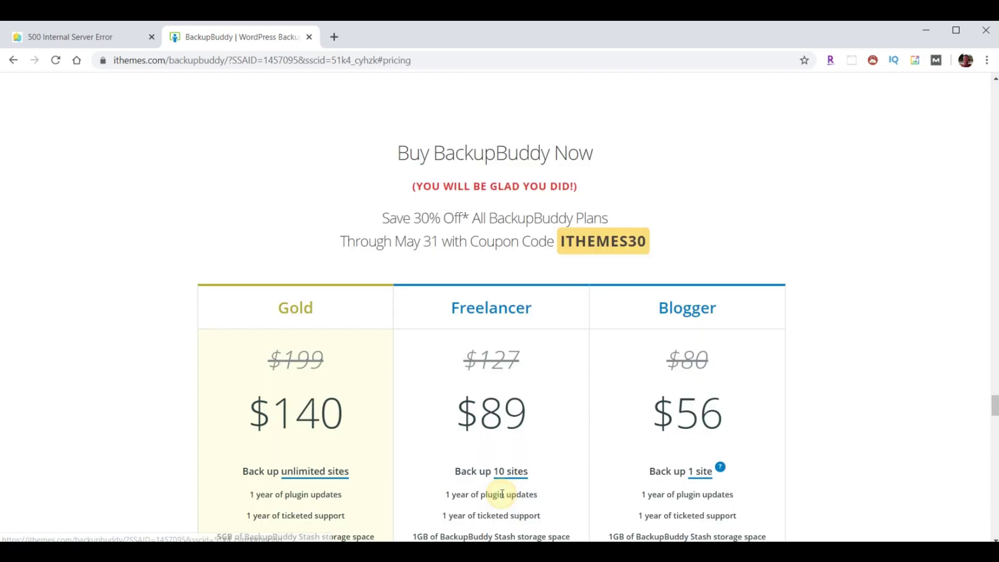
{"action": "scroll", "coordinate": [868, 328], "scroll_direction": "down", "scroll_amount": 3}
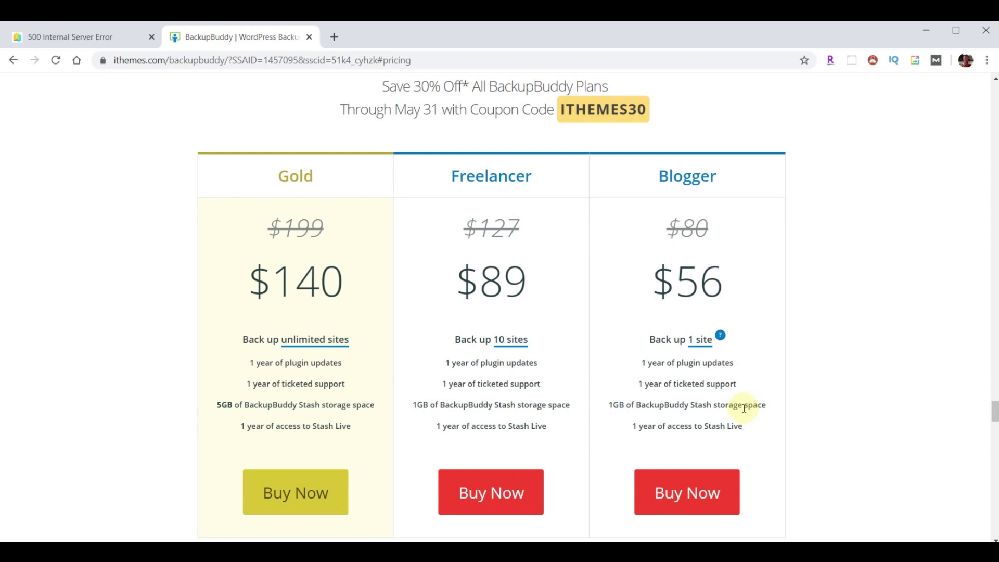
- Add the $56 Blogger plan to the cart, check the ithemes30 coupon and total, then check out
{"action": "left_click", "coordinate": [687, 494]}
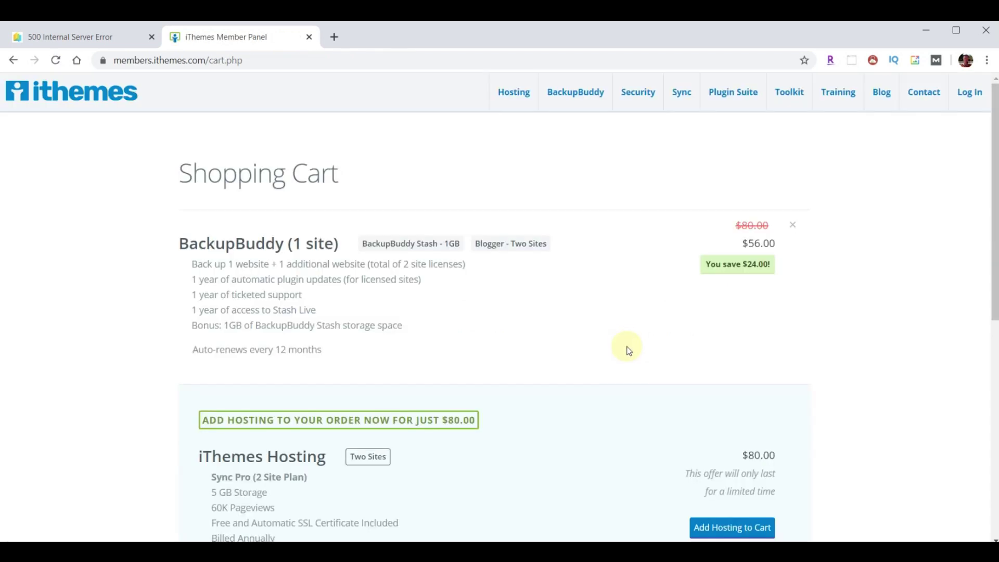
{"action": "scroll", "coordinate": [627, 346], "scroll_direction": "down", "scroll_amount": 3}
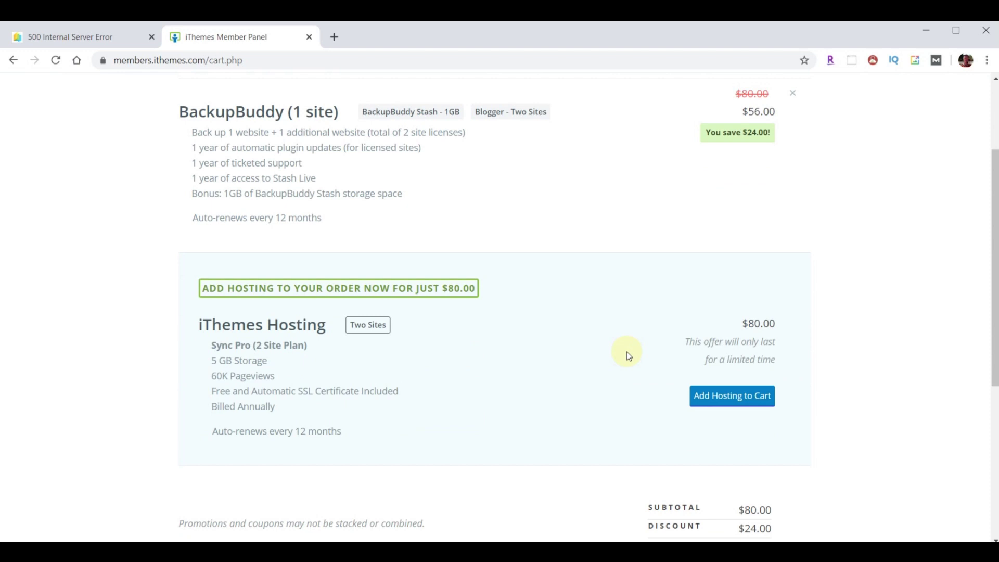
{"action": "scroll", "coordinate": [627, 354], "scroll_direction": "down", "scroll_amount": 4}
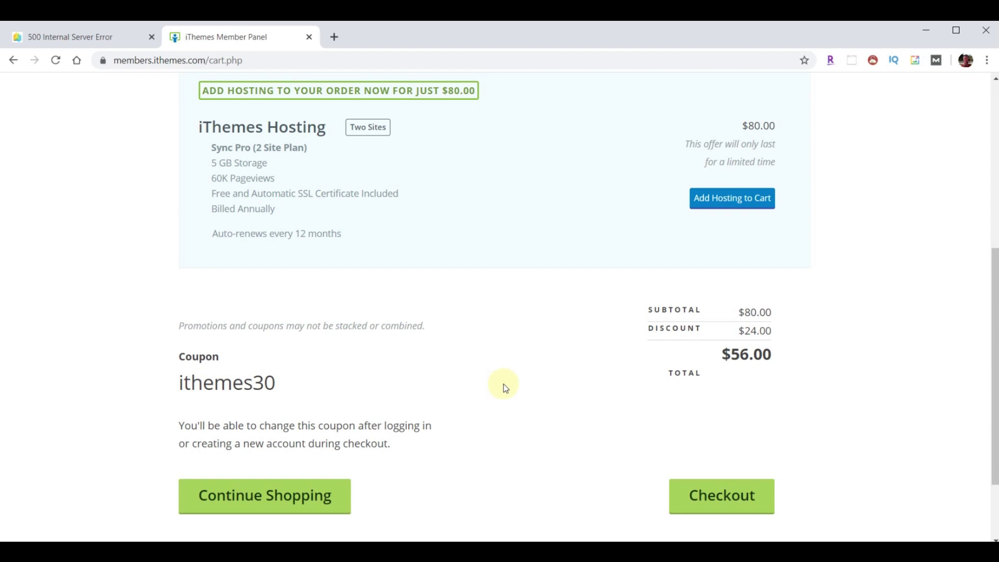
{"action": "left_click", "coordinate": [721, 495]}
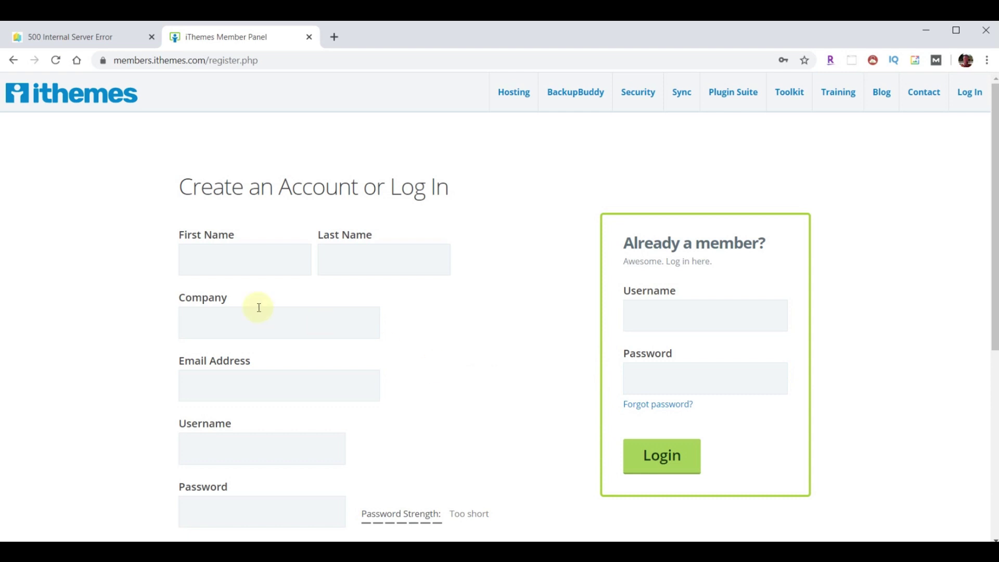
- Enter the account holder's first and last name, company name, e-mail address and username
{"action": "left_click", "coordinate": [241, 271]}
{"action": "type", "text": "Yoda"}
{"action": "key", "text": "Tab"}
{"action": "type", "text": "Yoda"}
{"action": "left_click", "coordinate": [216, 315]}
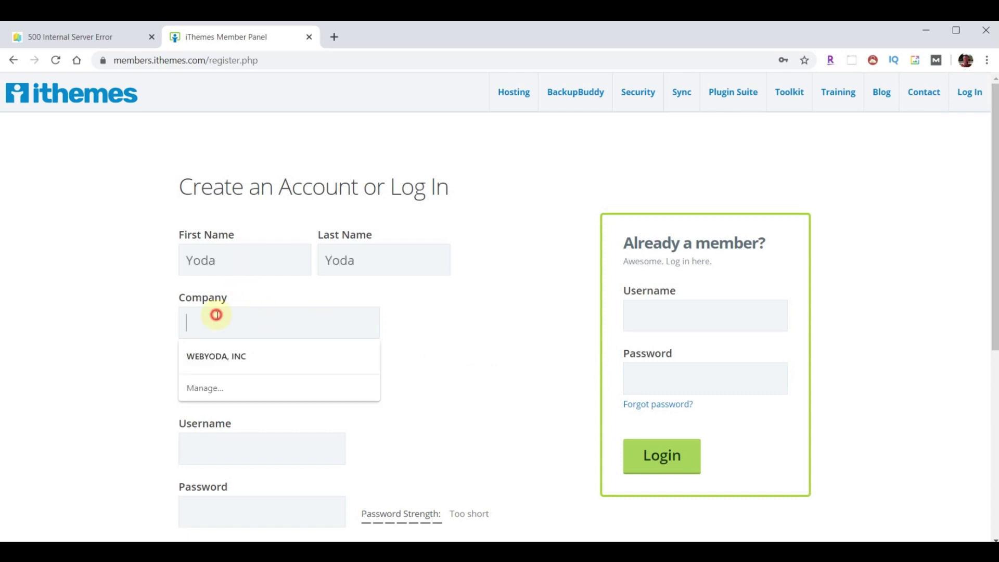
{"action": "type", "text": "WebYoda, Inc"}
{"action": "left_click", "coordinate": [183, 385]}
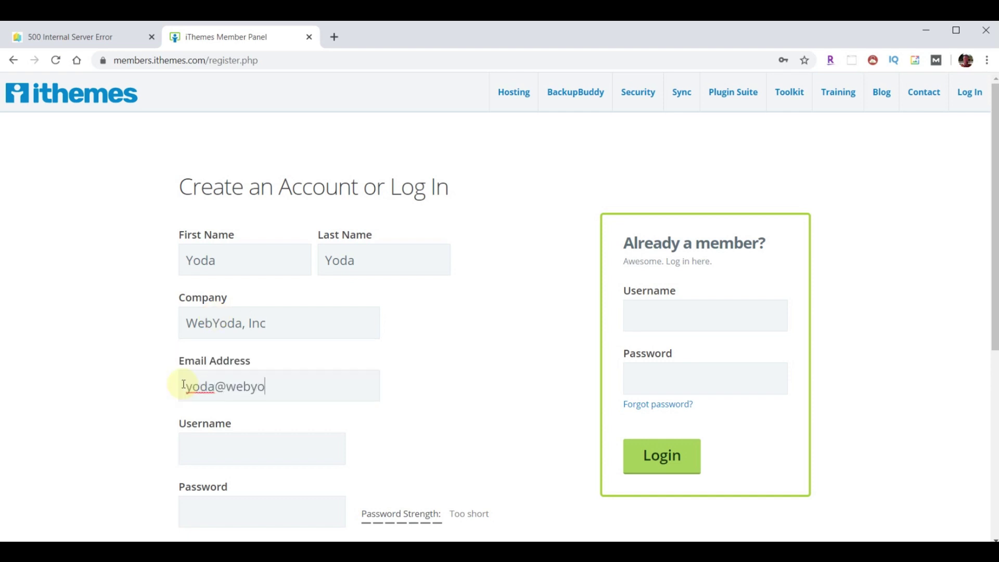
{"action": "left_click", "coordinate": [216, 439]}
{"action": "type", "text": "webyoda"}
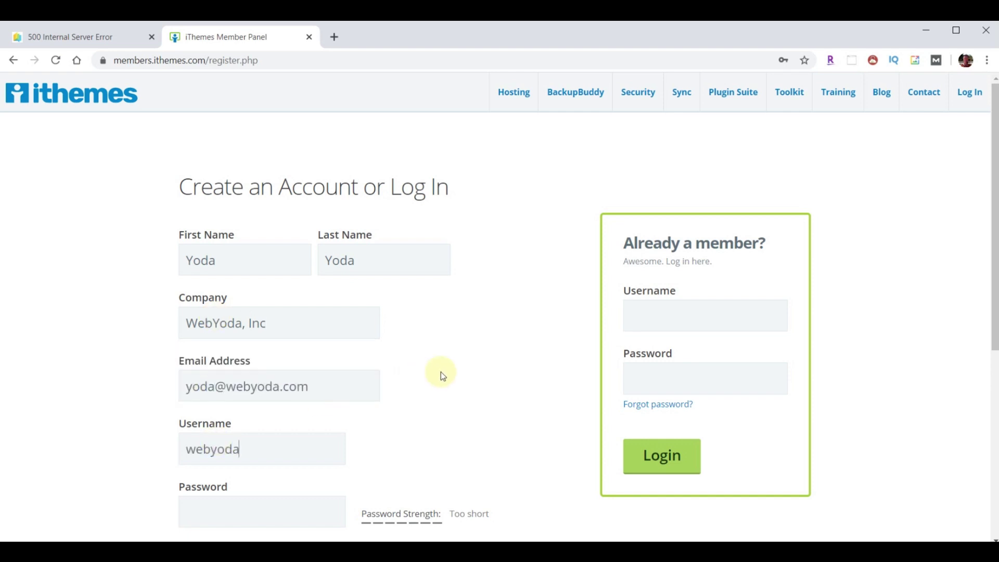
- Paste the account password into both password fields and create the account
{"action": "scroll", "coordinate": [441, 371], "scroll_direction": "down", "scroll_amount": 1}
{"action": "left_click", "coordinate": [205, 445]}
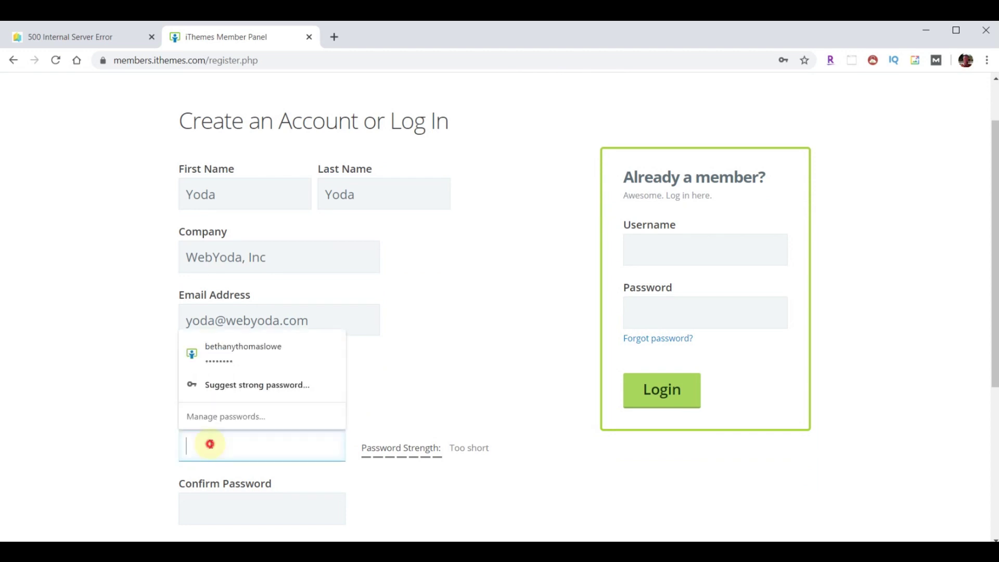
{"action": "key", "text": "ctrl+v"}
{"action": "left_click", "coordinate": [227, 503]}
{"action": "key", "text": "ctrl+v"}
{"action": "scroll", "coordinate": [524, 264], "scroll_direction": "down", "scroll_amount": 3}
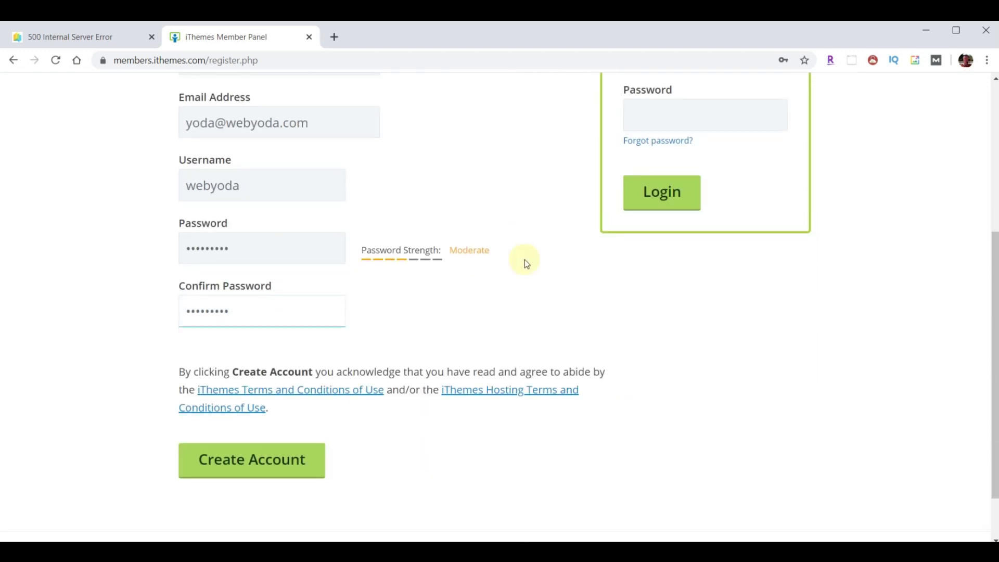
{"action": "left_click", "coordinate": [268, 457]}
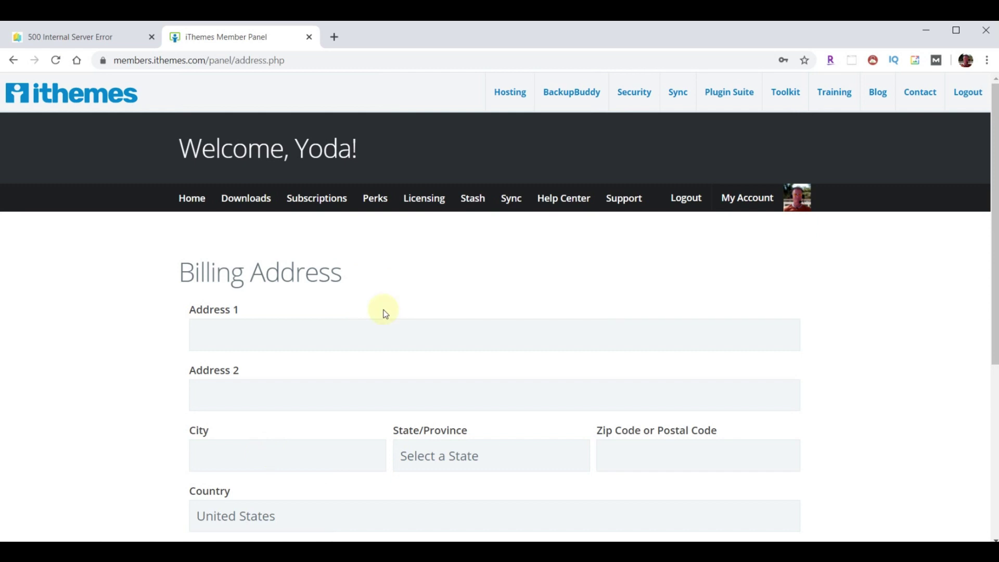
- Autofill the saved billing address and continue to checkout
{"action": "left_click", "coordinate": [383, 333]}
{"action": "scroll", "coordinate": [857, 339], "scroll_direction": "down", "scroll_amount": 5}
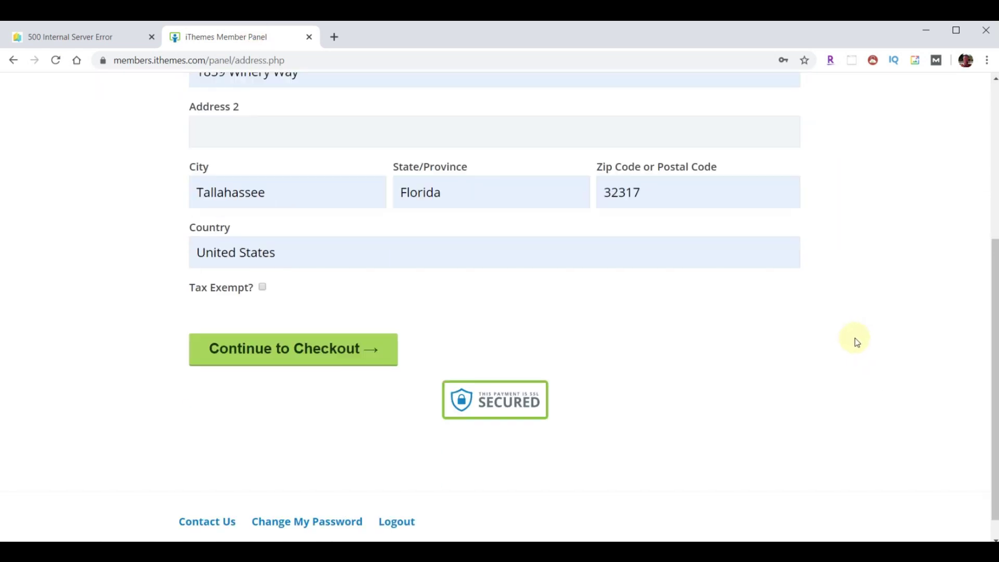
{"action": "left_click", "coordinate": [281, 354]}
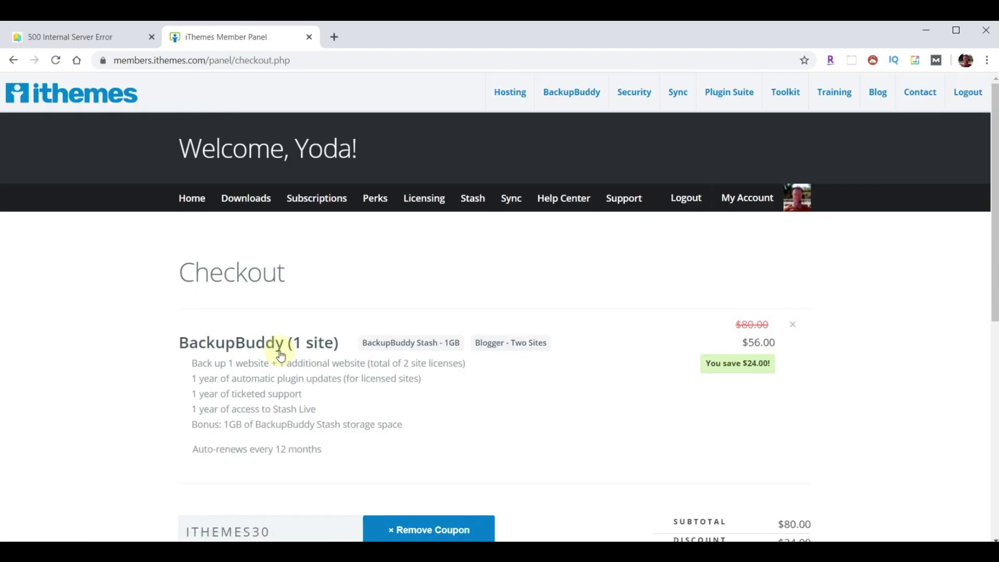
- Pay for the $56 BackupBuddy order with PayPal and agree to the payment
{"action": "scroll", "coordinate": [900, 280], "scroll_direction": "down", "scroll_amount": 5}
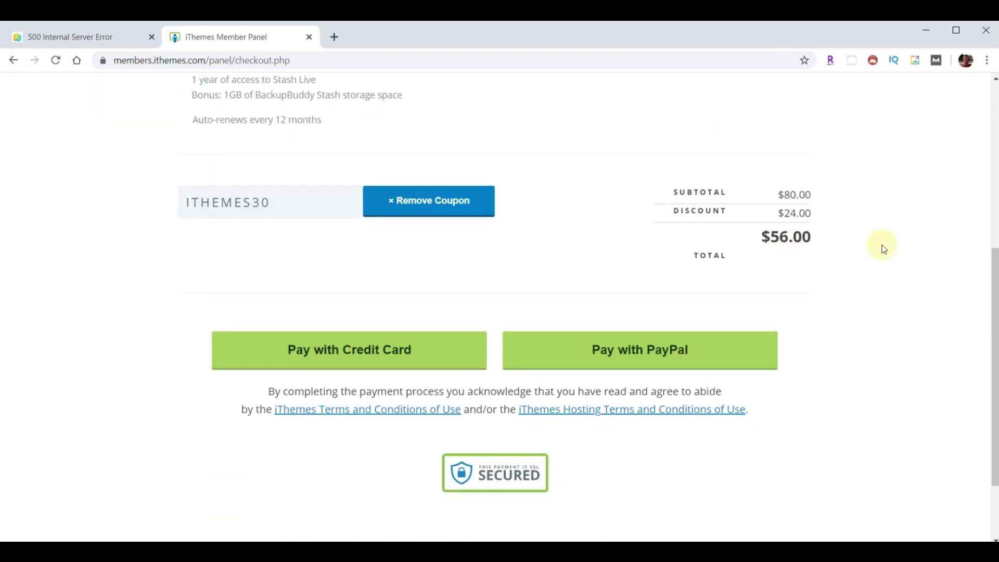
{"action": "left_click", "coordinate": [654, 353]}
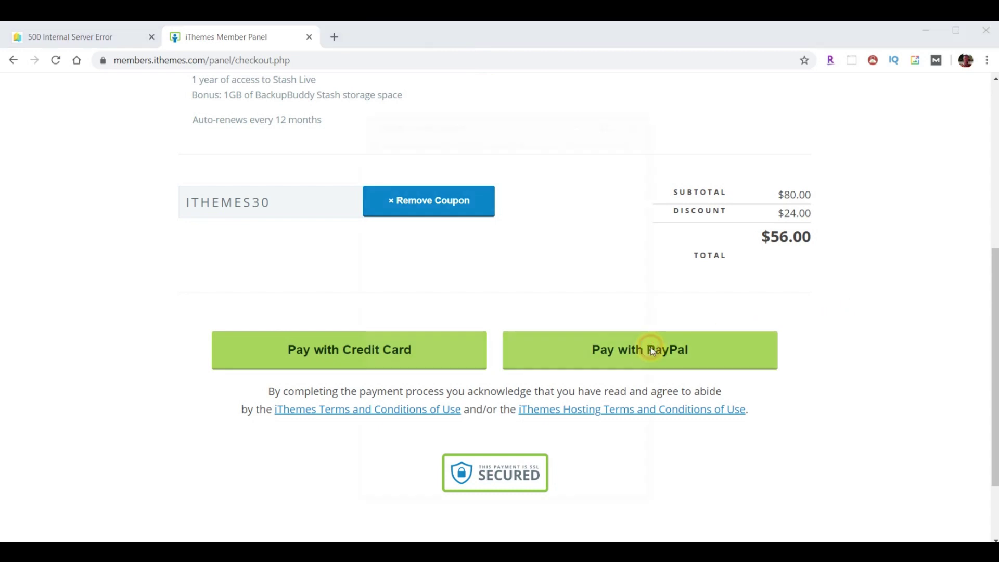
{"action": "left_click", "coordinate": [505, 430]}
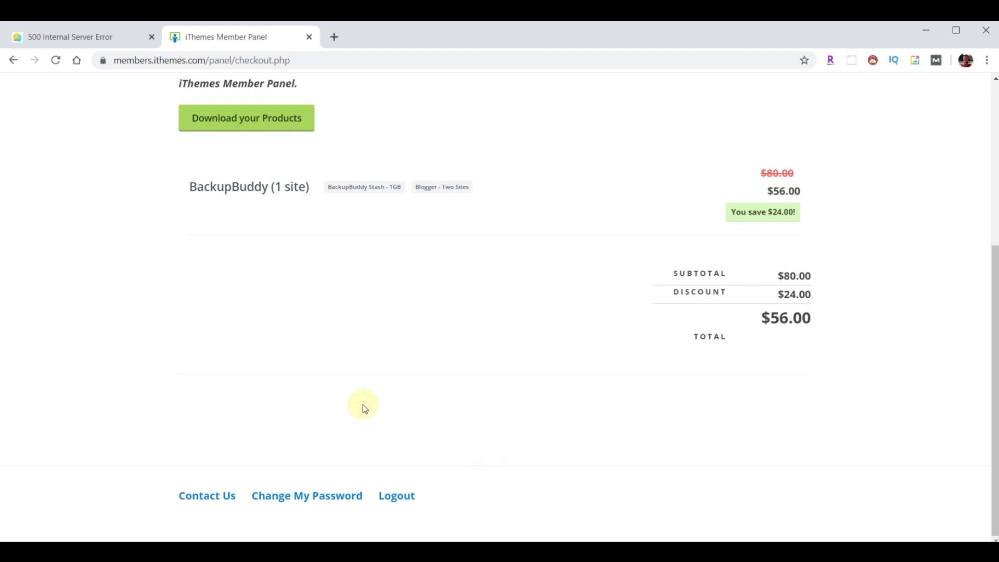
- Download backupbuddy-8.5.7.0.zip from the purchased products and show it in the Downloads folder
{"action": "left_click", "coordinate": [216, 116]}
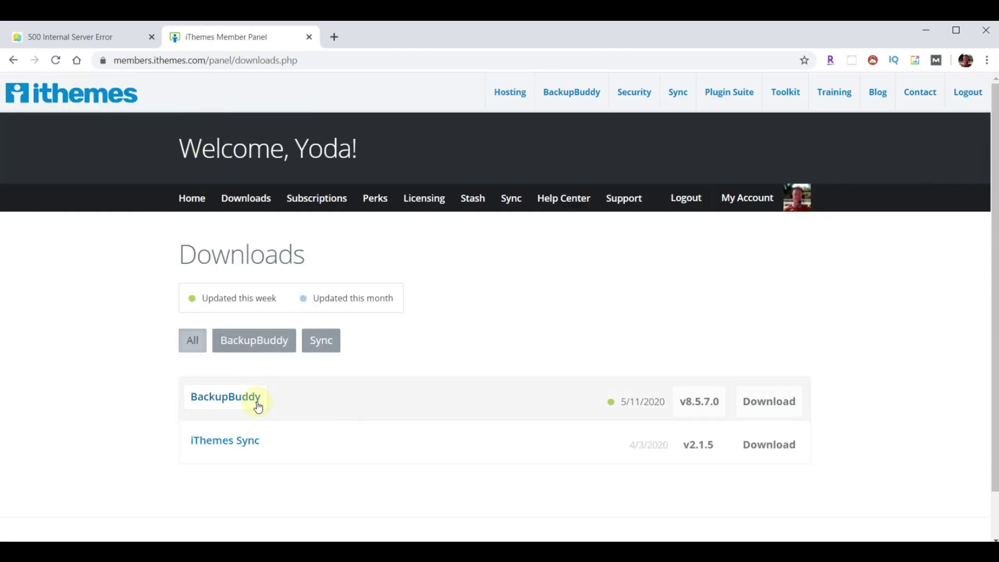
{"action": "left_click", "coordinate": [789, 403]}
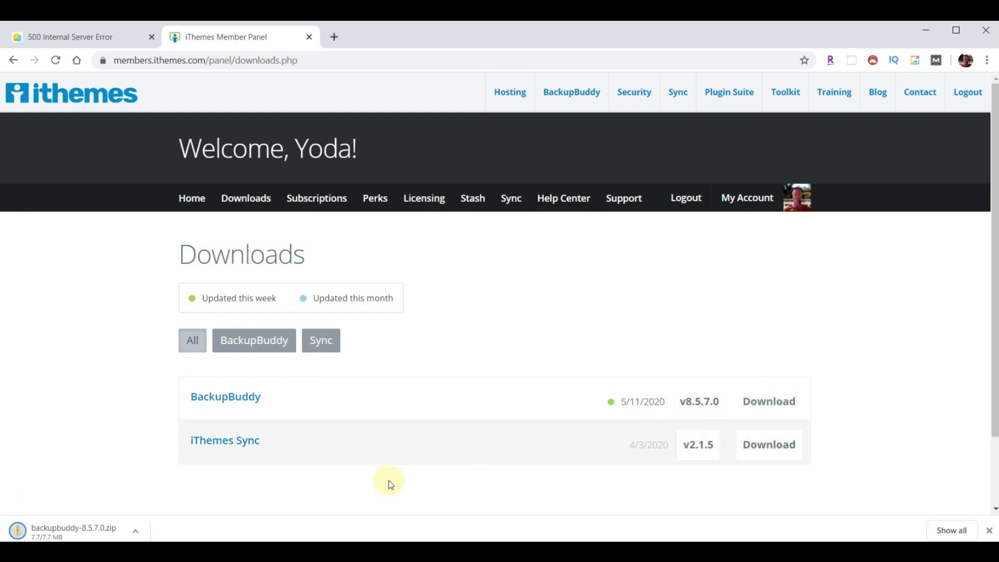
{"action": "left_click", "coordinate": [137, 531]}
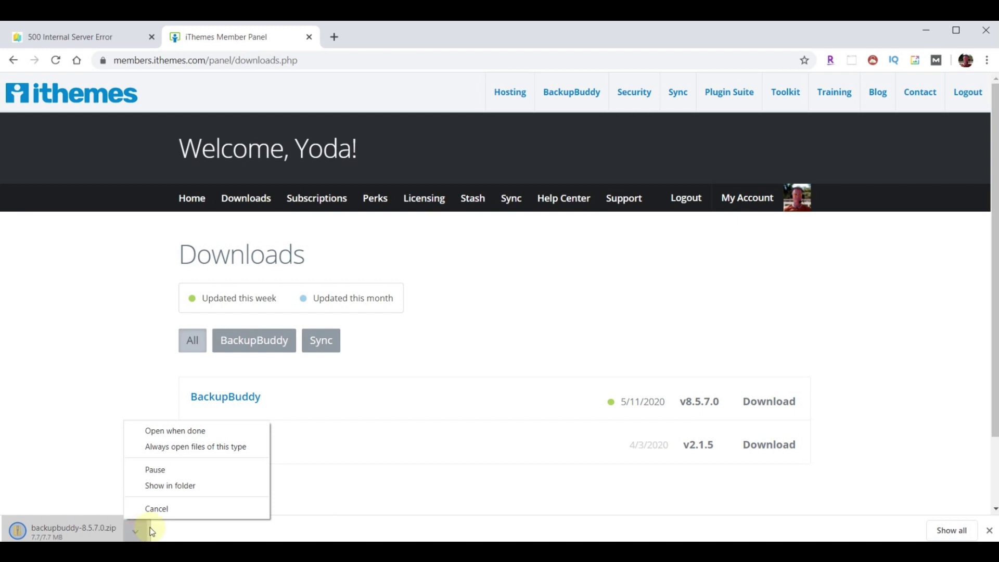
{"action": "left_click", "coordinate": [167, 485]}
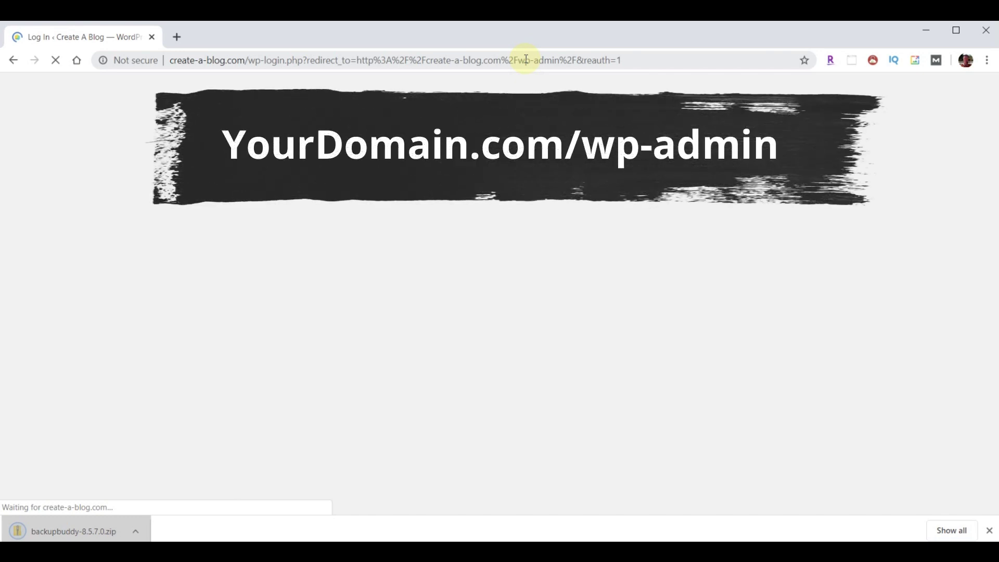
- Log in to create-a-blog.com/wp-admin with the saved account credentials
{"action": "left_click", "coordinate": [494, 274]}
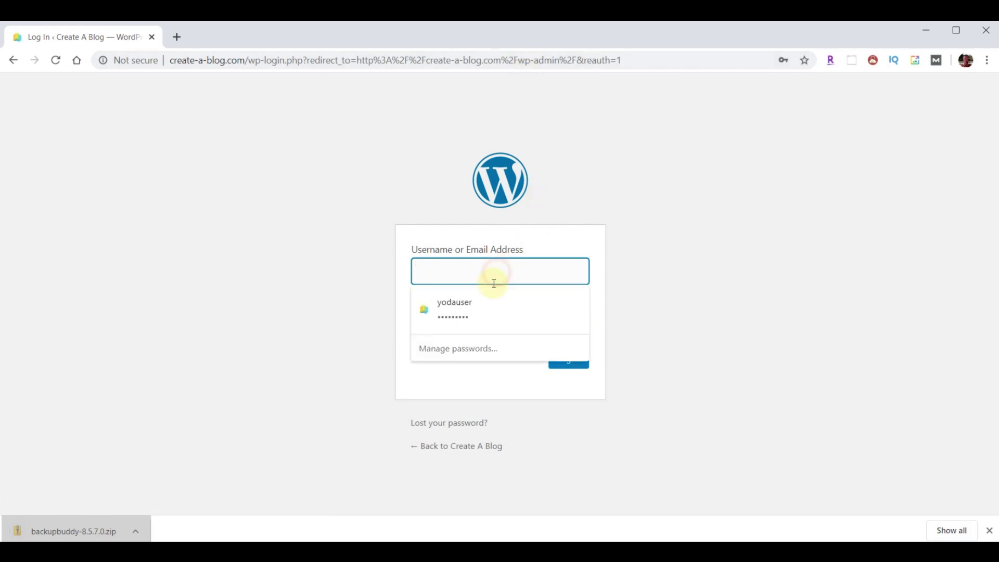
{"action": "left_click", "coordinate": [468, 307]}
{"action": "left_click", "coordinate": [552, 358]}
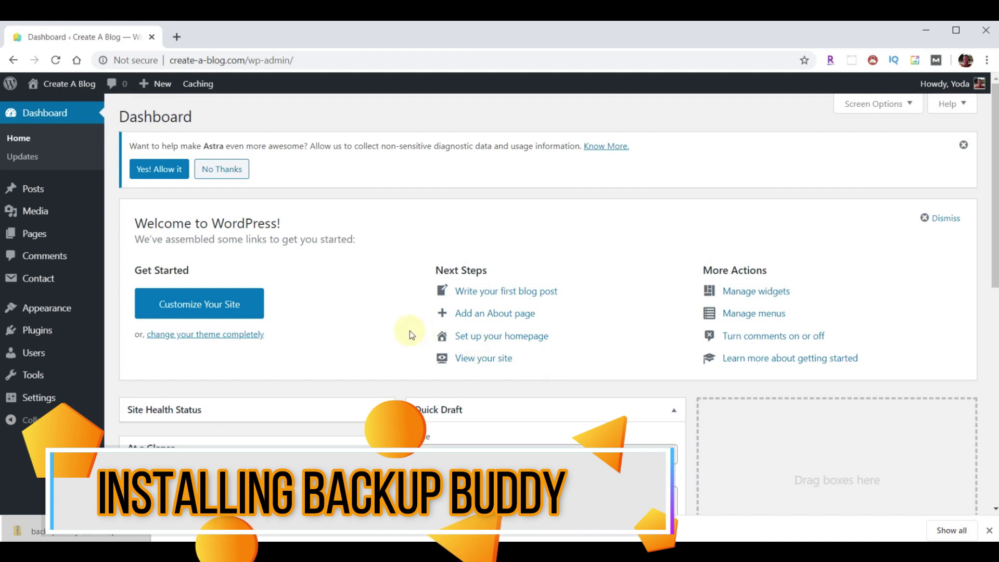
- Upload backupbuddy-8.5.7.0.zip via Plugins > Add New > Upload Plugin, install it and activate it
{"action": "left_click", "coordinate": [39, 331]}
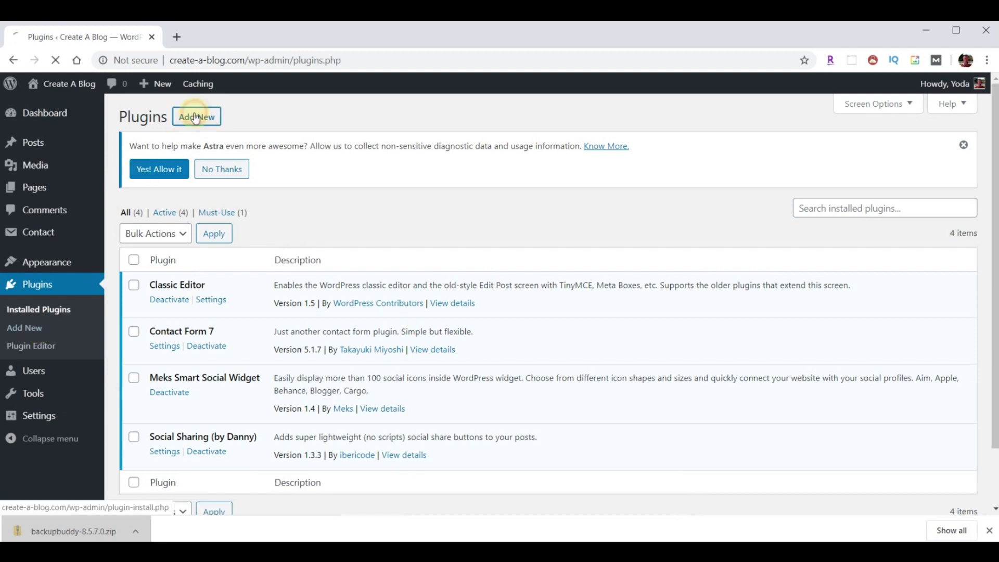
{"action": "left_click", "coordinate": [196, 117]}
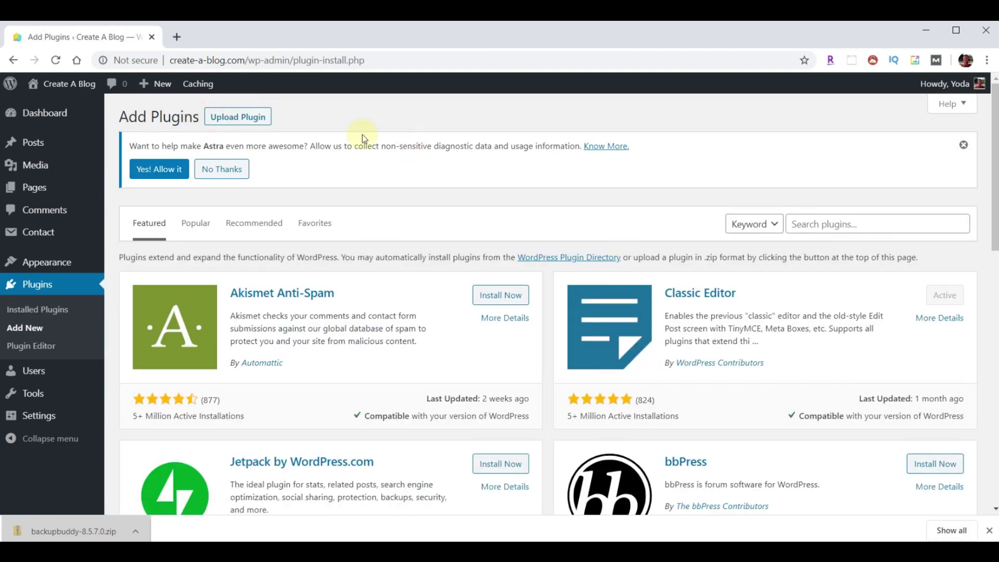
{"action": "left_click", "coordinate": [235, 118]}
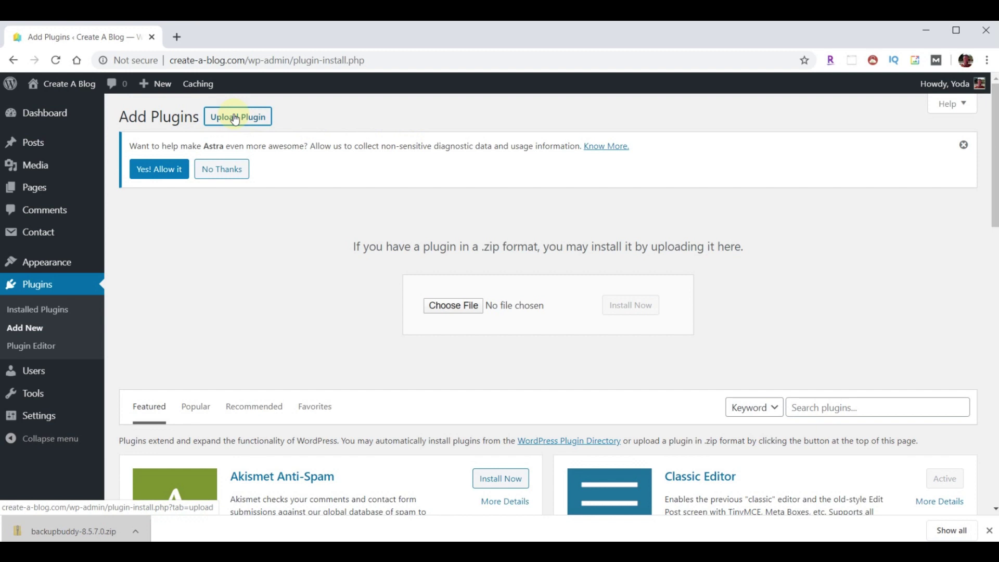
{"action": "left_click", "coordinate": [457, 306]}
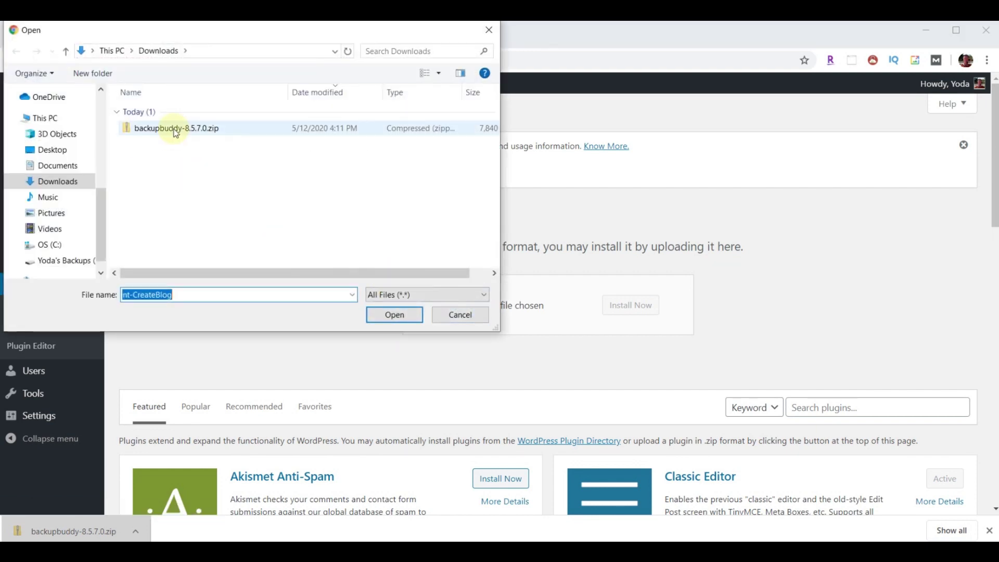
{"action": "left_click", "coordinate": [175, 130]}
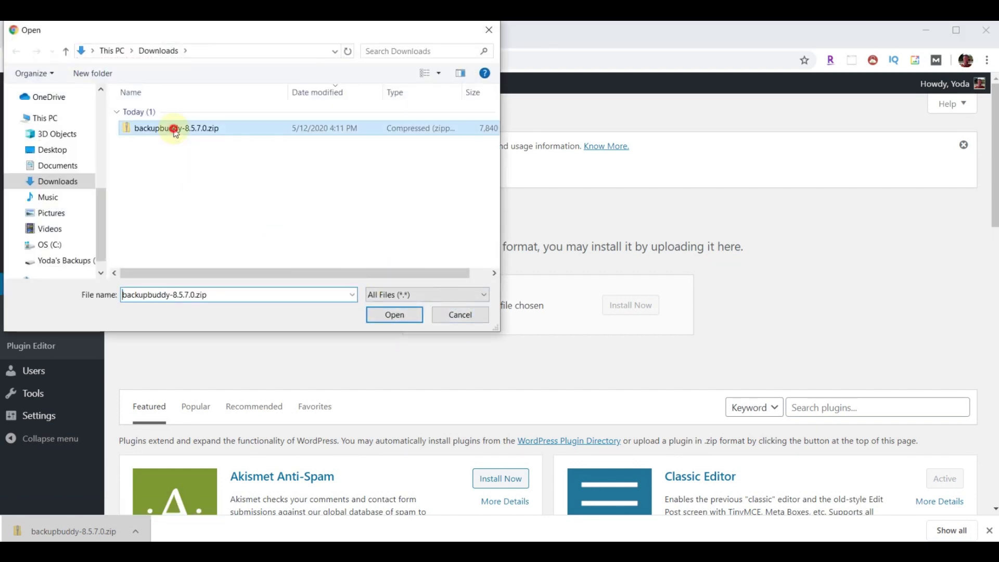
{"action": "left_click", "coordinate": [394, 315]}
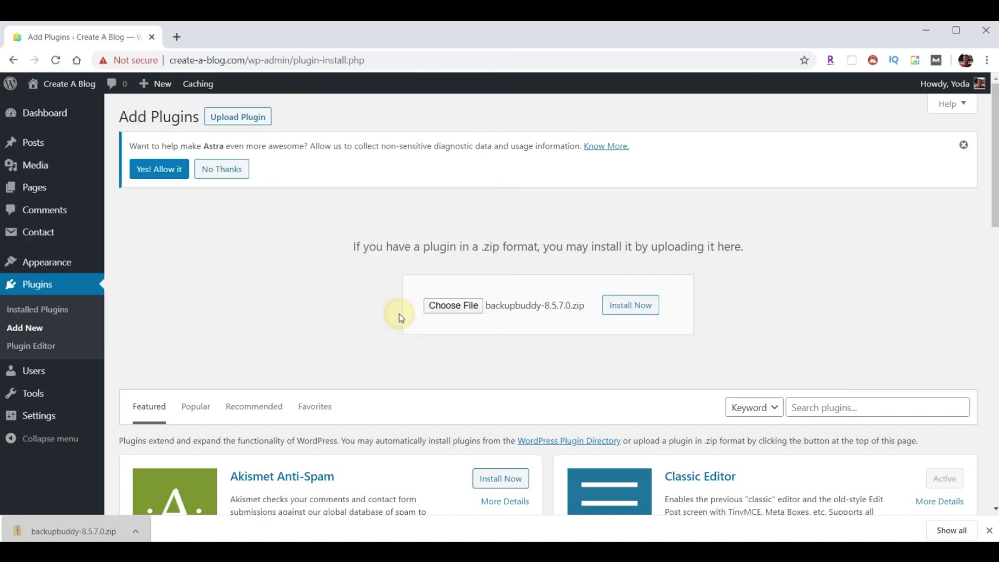
{"action": "left_click", "coordinate": [634, 308]}
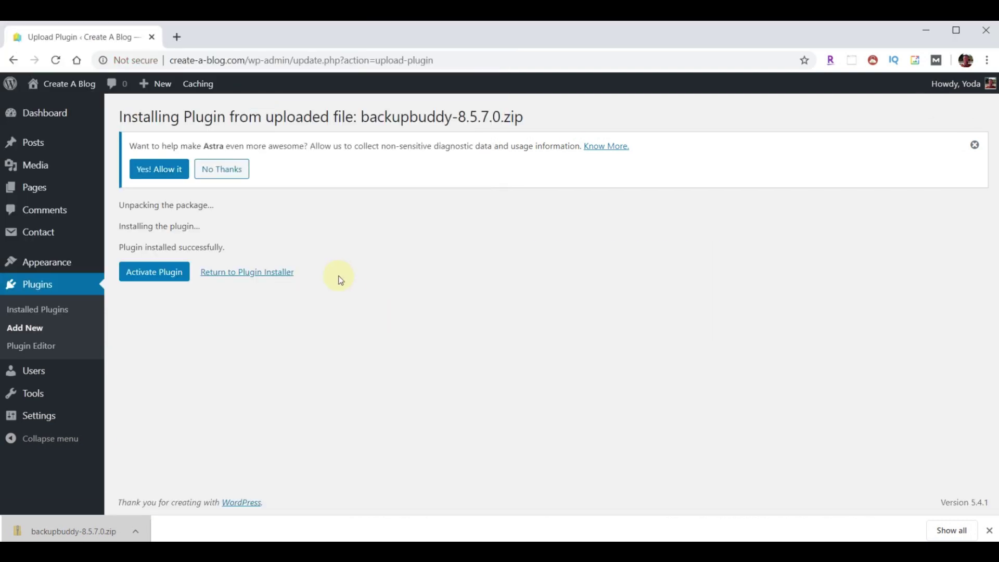
{"action": "left_click", "coordinate": [151, 275]}
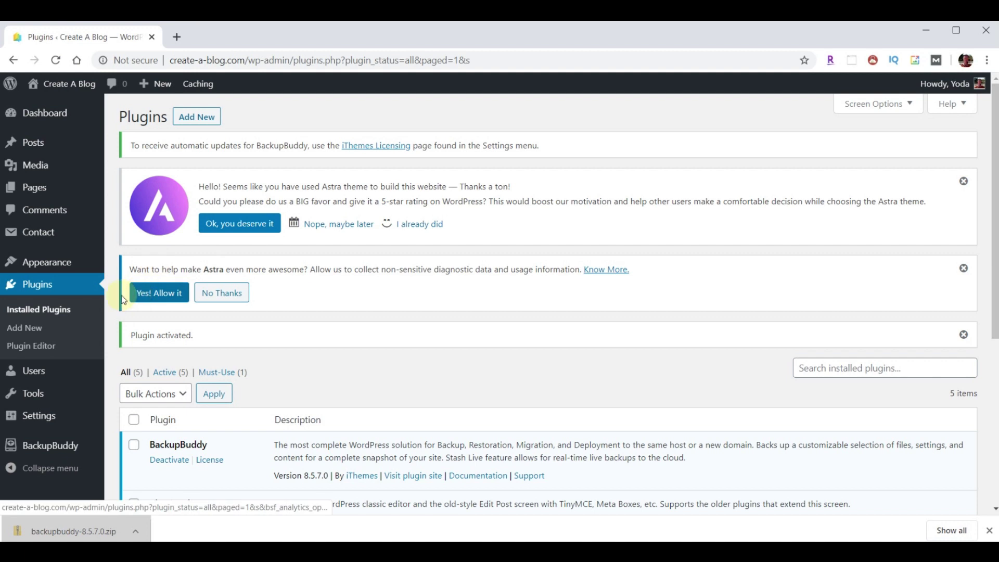
{"action": "mouse_move", "coordinate": [30, 445]}
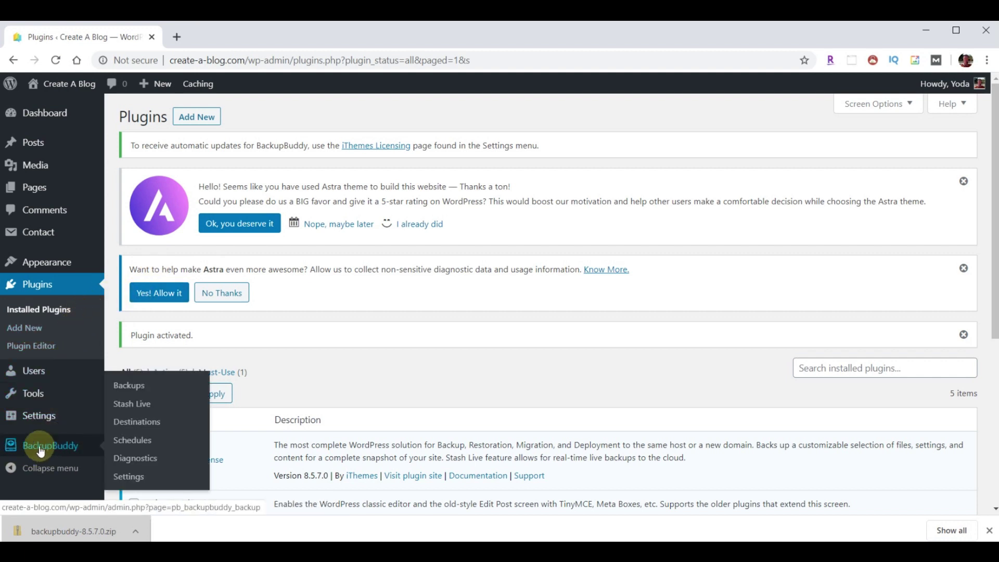
- Open BackupBuddy's quick setup and replace the notification e-mail with the backups e-mail address
{"action": "left_click", "coordinate": [41, 451]}
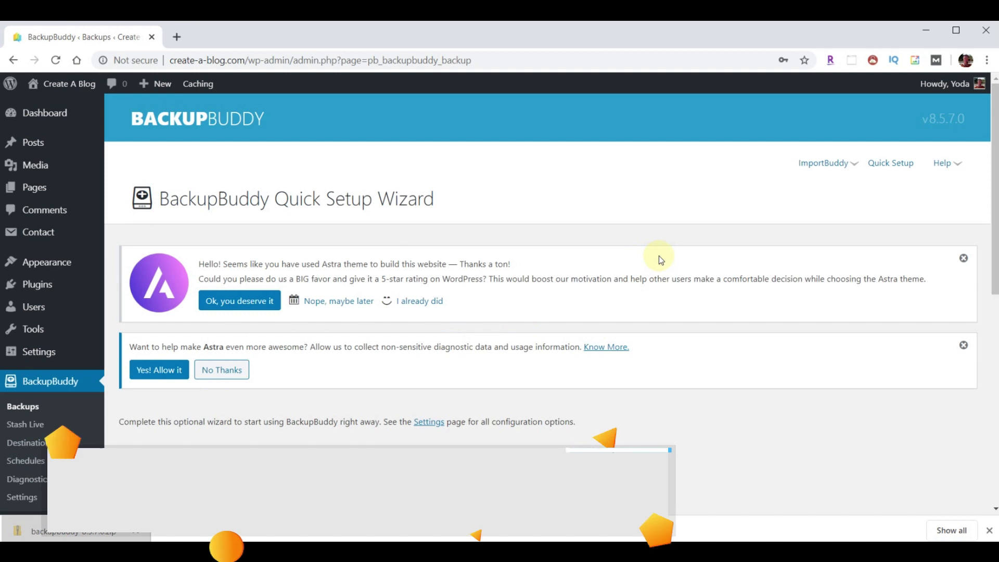
{"action": "scroll", "coordinate": [658, 255], "scroll_direction": "down", "scroll_amount": 3}
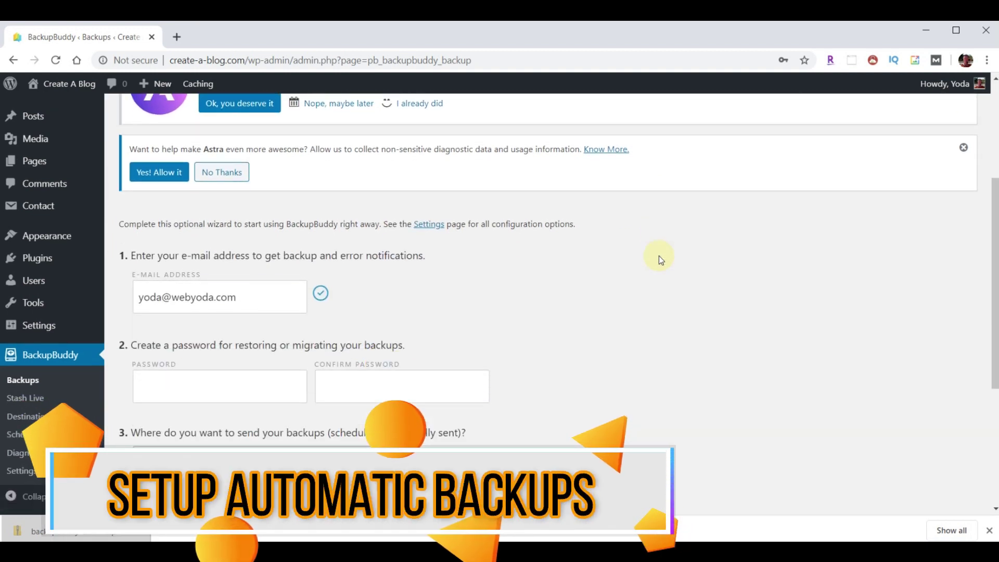
{"action": "left_click", "coordinate": [270, 296]}
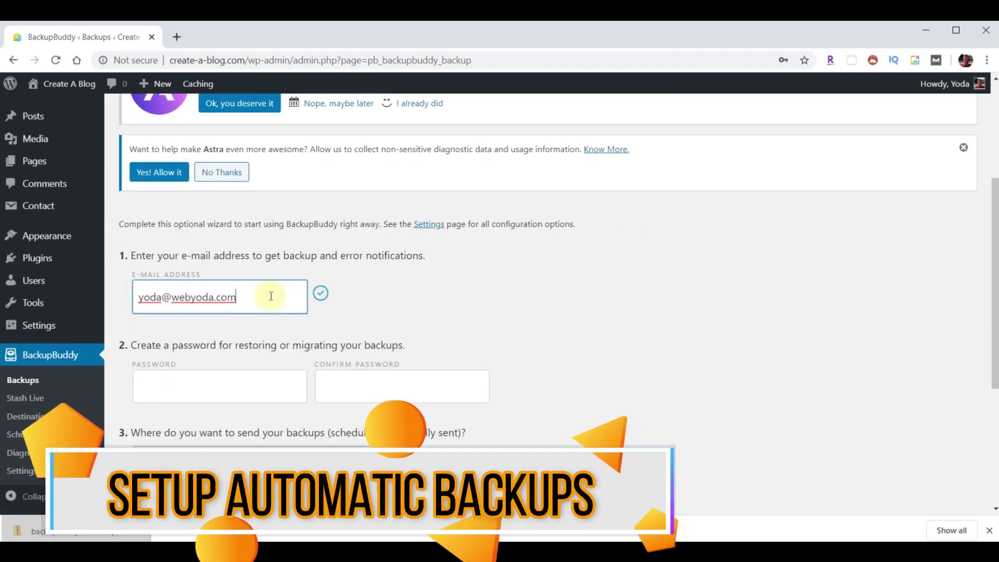
{"action": "key", "text": "ctrl+a"}
{"action": "left_click", "coordinate": [260, 297]}
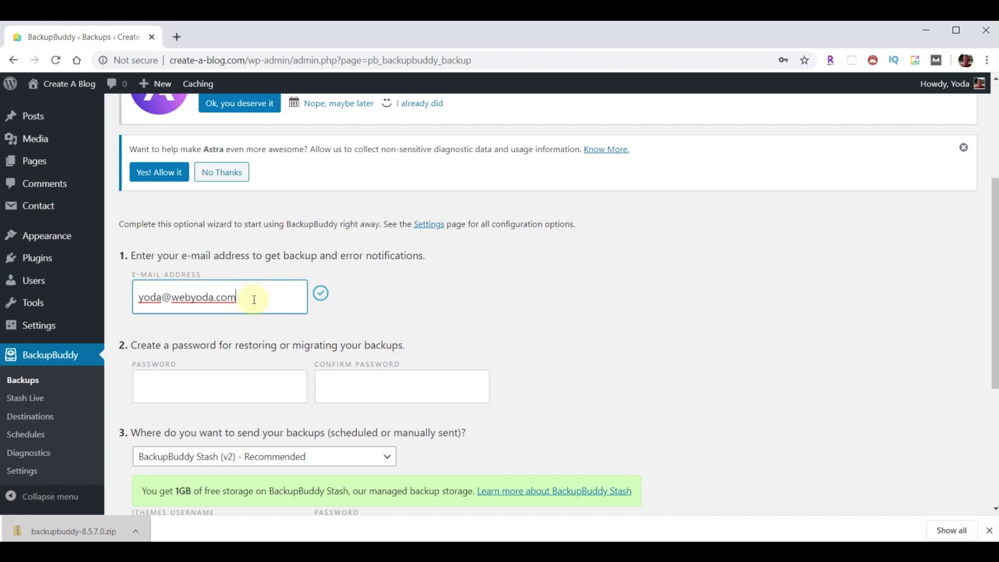
{"action": "key", "text": "ctrl+a"}
{"action": "key", "text": "ctrl+v"}
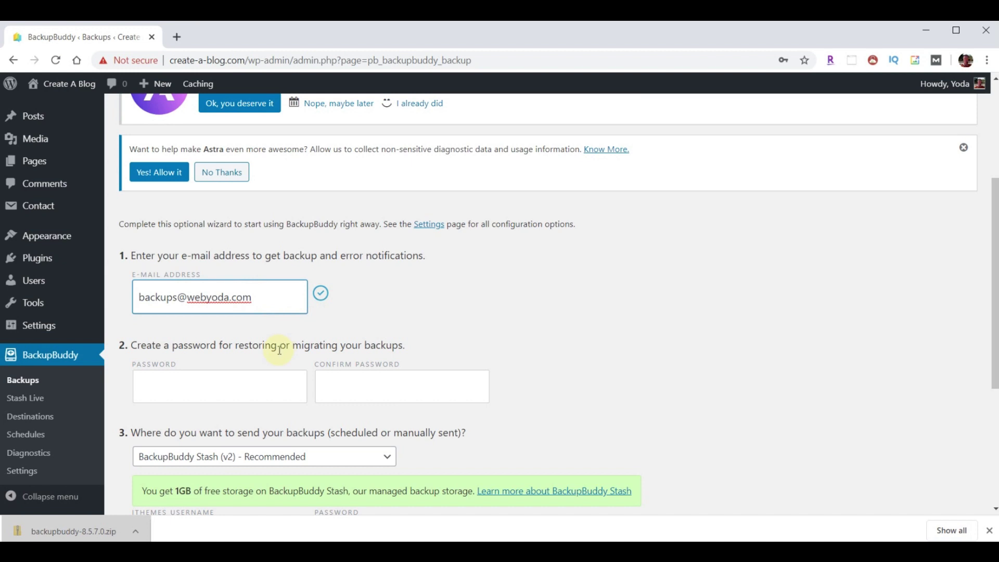
- Paste the restore password into the Password and Confirm Password fields
{"action": "left_click", "coordinate": [180, 384]}
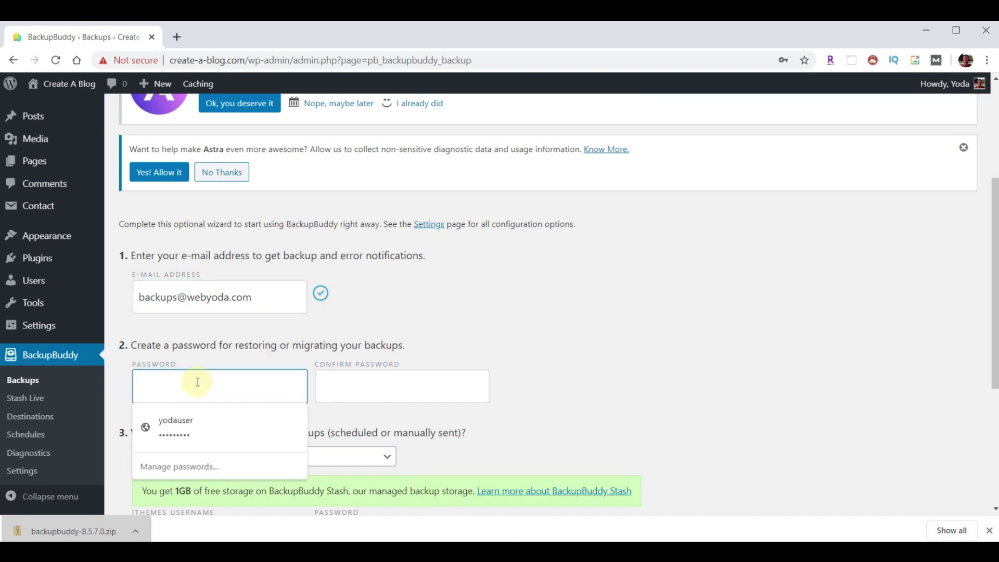
{"action": "key", "text": "ctrl+v"}
{"action": "key", "text": "Tab"}
{"action": "key", "text": "ctrl+v"}
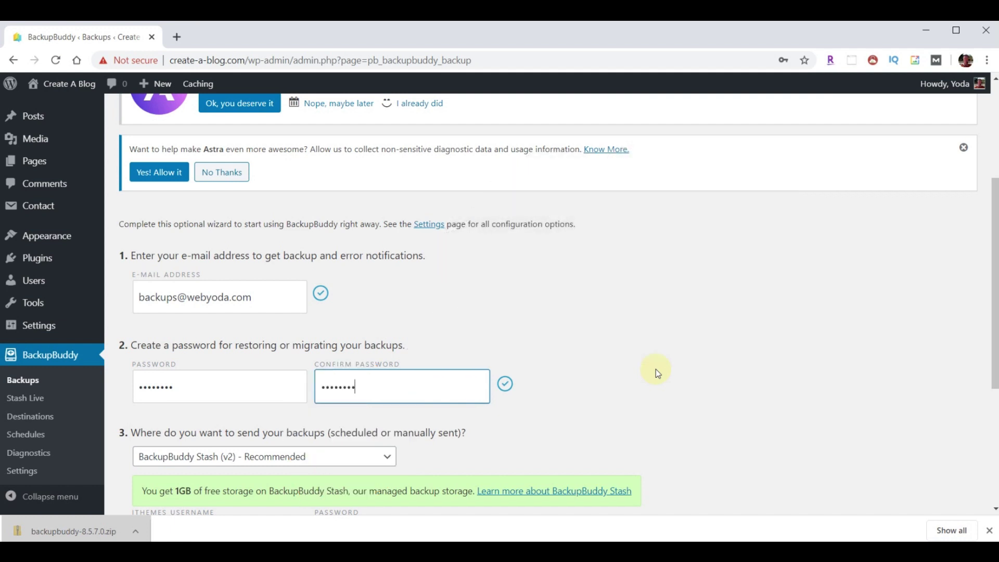
{"action": "scroll", "coordinate": [656, 370], "scroll_direction": "down", "scroll_amount": 1}
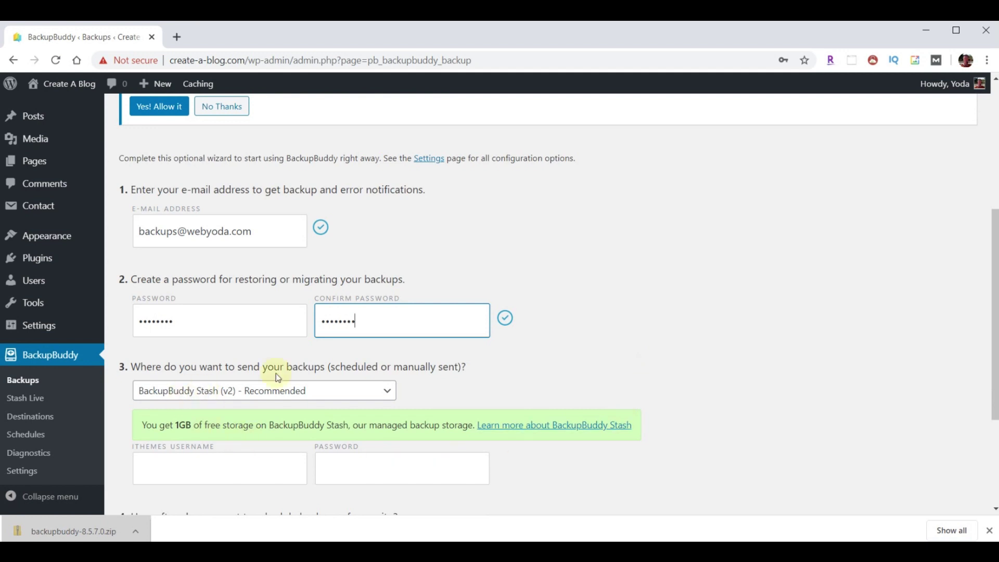
- Choose Local Storage Only as the backup destination and Starter [Recommended] as the backup schedule
{"action": "scroll", "coordinate": [697, 306], "scroll_direction": "down", "scroll_amount": 1}
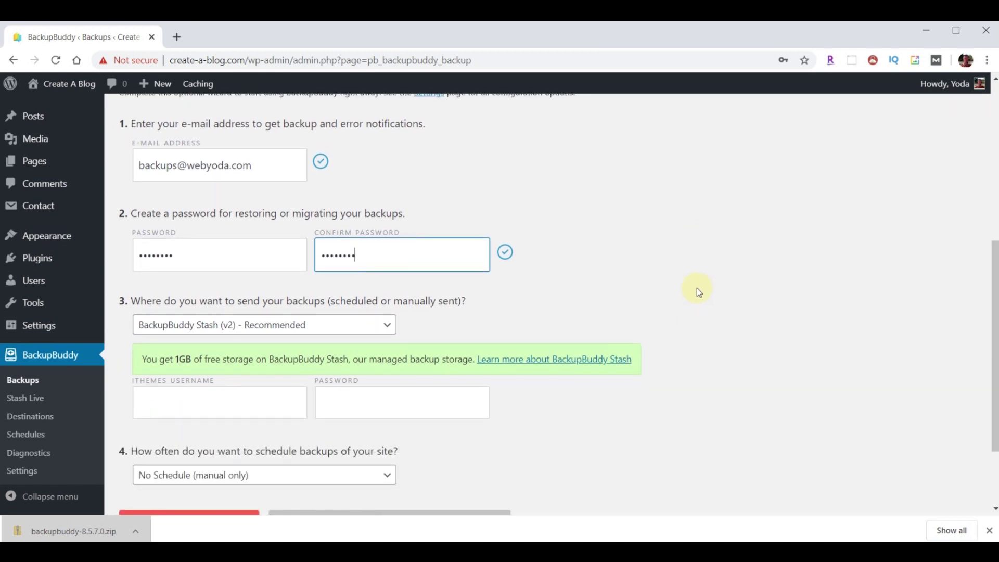
{"action": "left_click", "coordinate": [310, 331]}
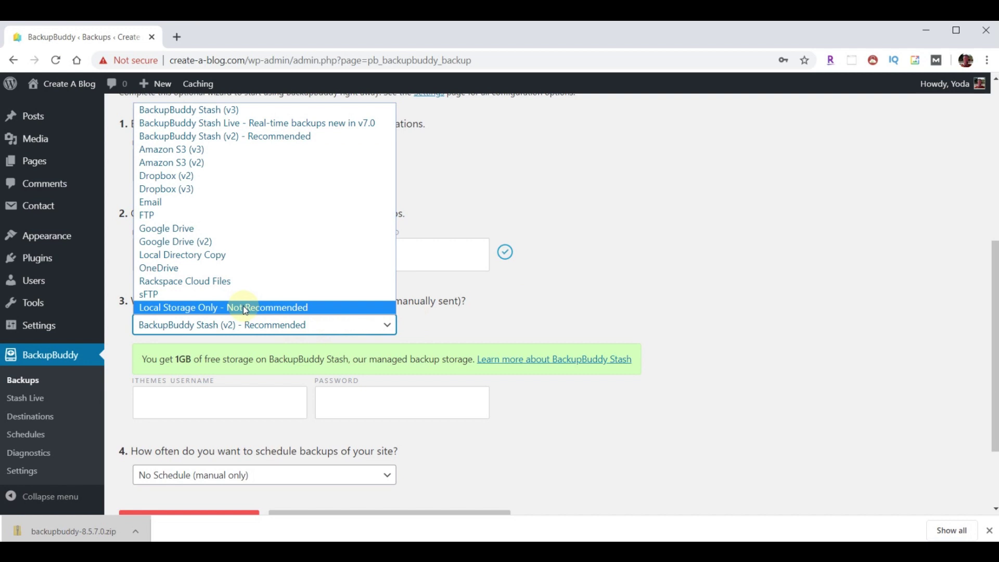
{"action": "left_click", "coordinate": [201, 310]}
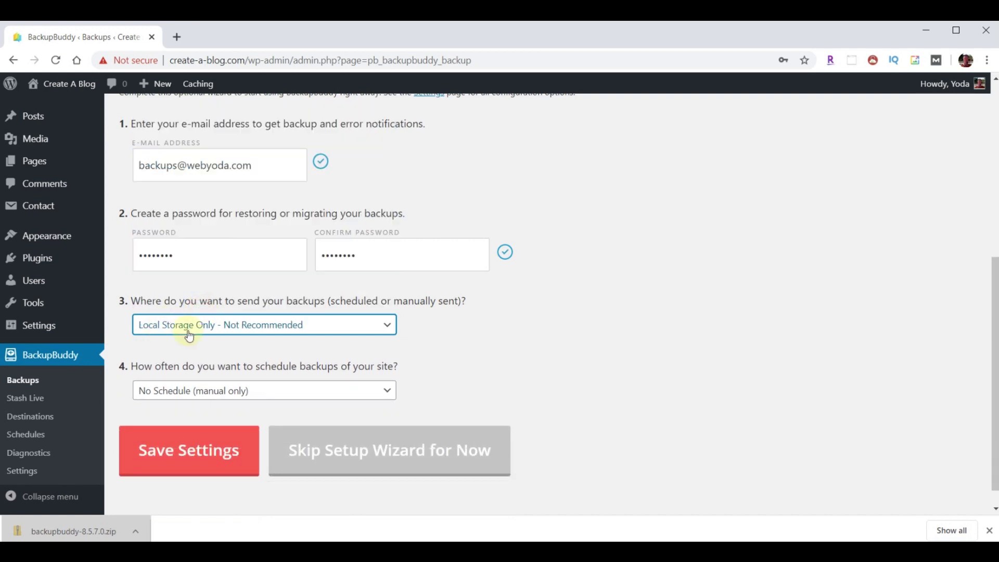
{"action": "left_click", "coordinate": [387, 394]}
{"action": "left_click", "coordinate": [200, 421]}
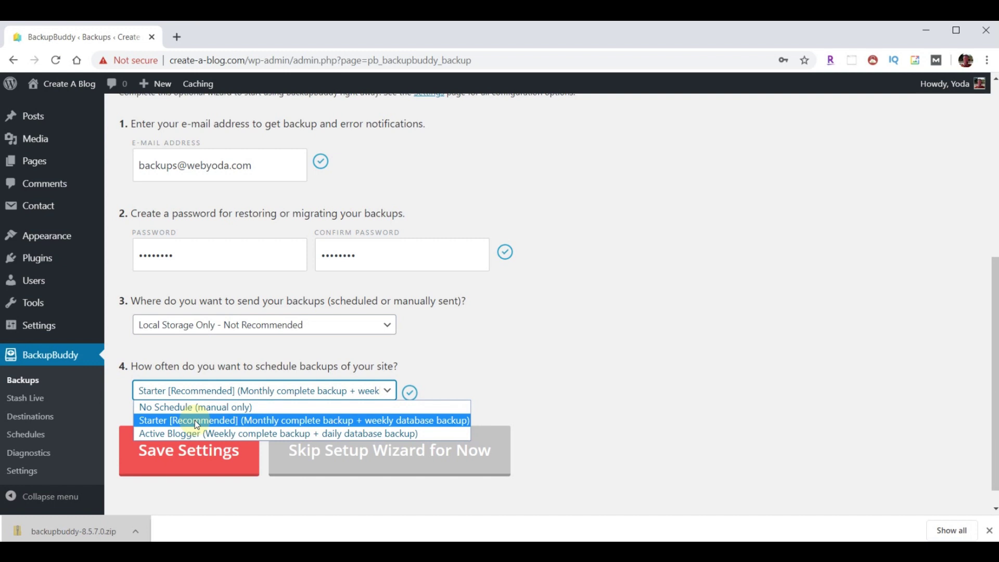
{"action": "left_click", "coordinate": [195, 420]}
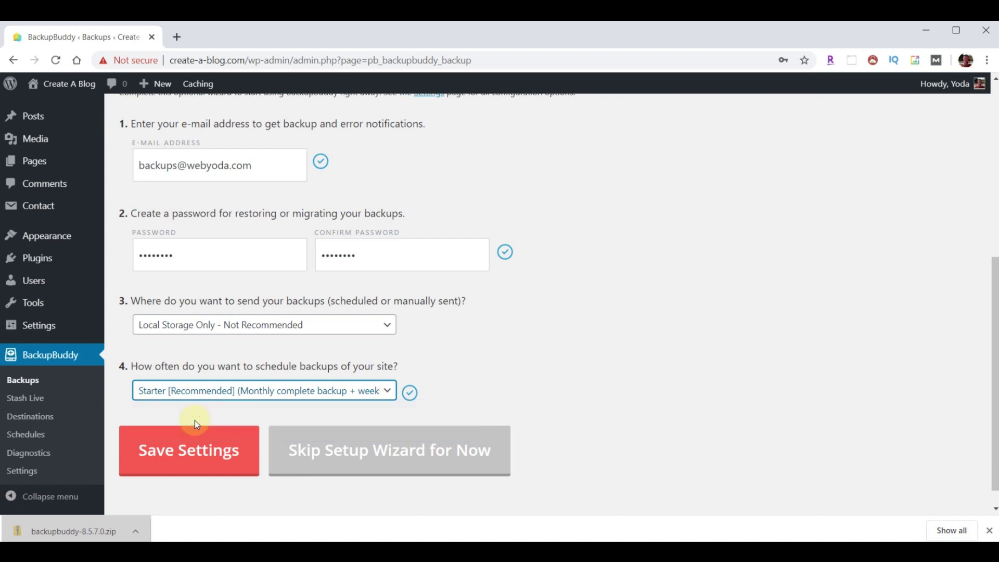
- Save the BackupBuddy quick setup, dismiss the browser's password prompt, and reload the Backups page
{"action": "left_click", "coordinate": [179, 452]}
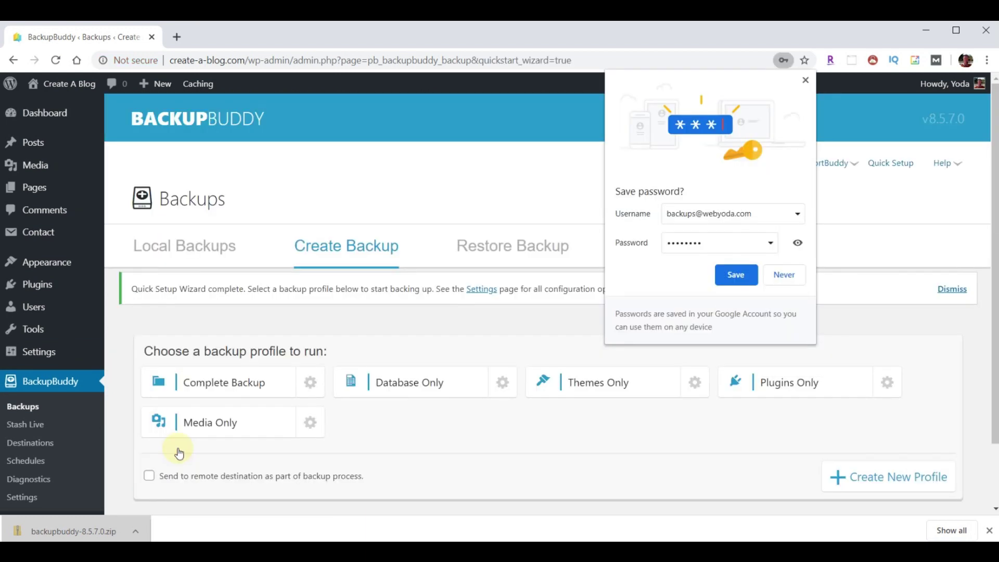
{"action": "left_click", "coordinate": [804, 79]}
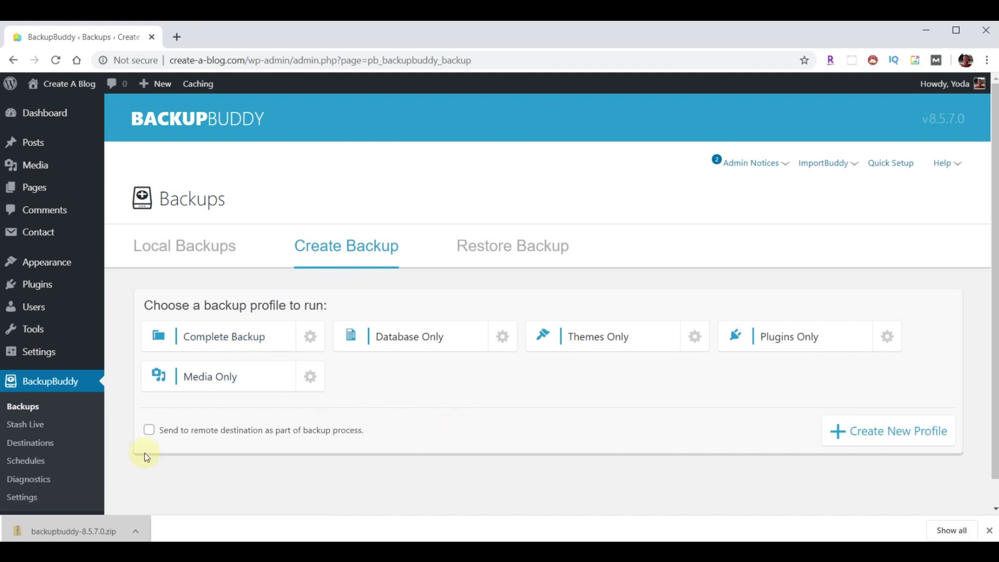
{"action": "left_click", "coordinate": [23, 407]}
- Run a Complete Backup and download the finished 29.01 MB backup zip
{"action": "left_click", "coordinate": [216, 336]}
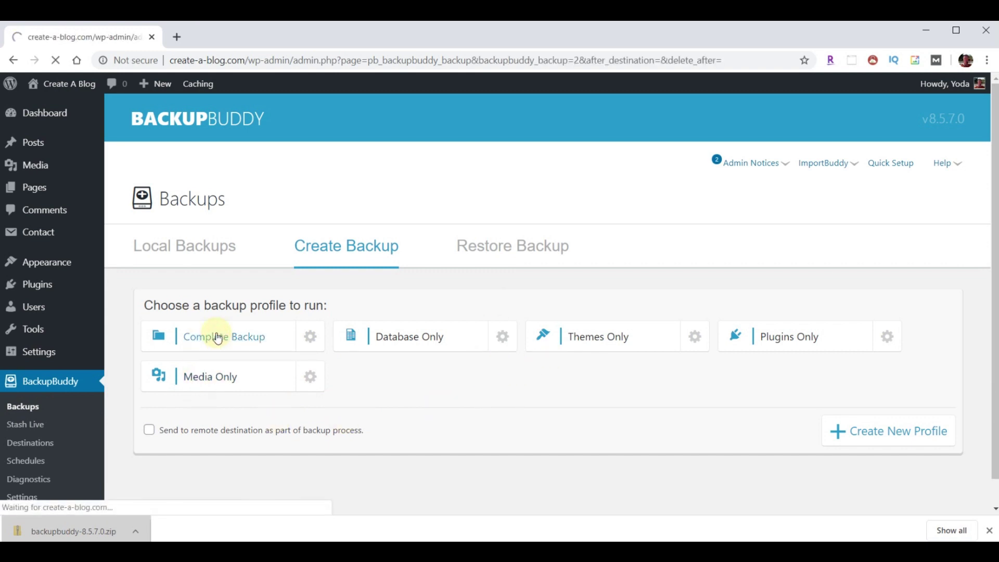
{"action": "scroll", "coordinate": [749, 351], "scroll_direction": "down", "scroll_amount": 5}
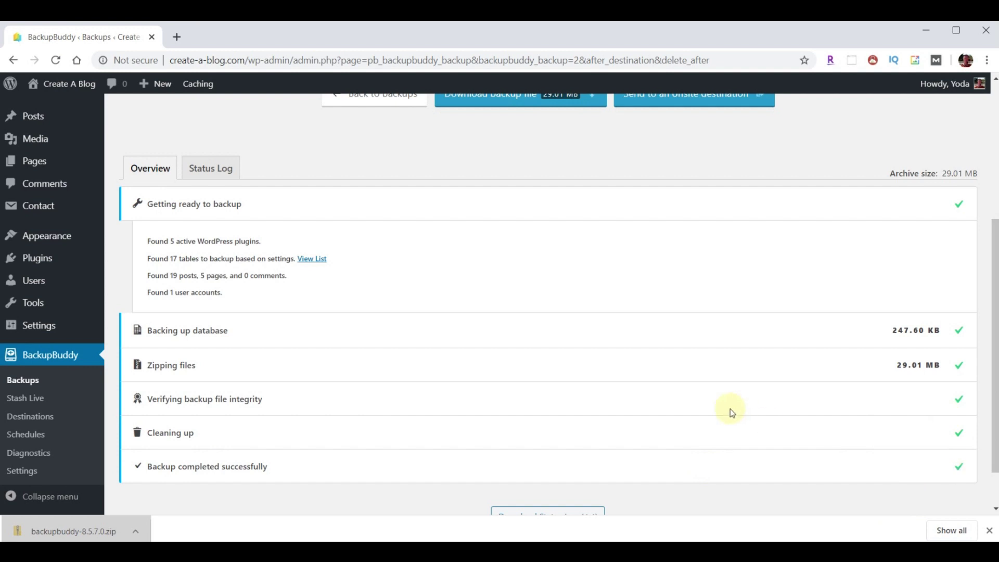
{"action": "scroll", "coordinate": [730, 408], "scroll_direction": "up", "scroll_amount": 4}
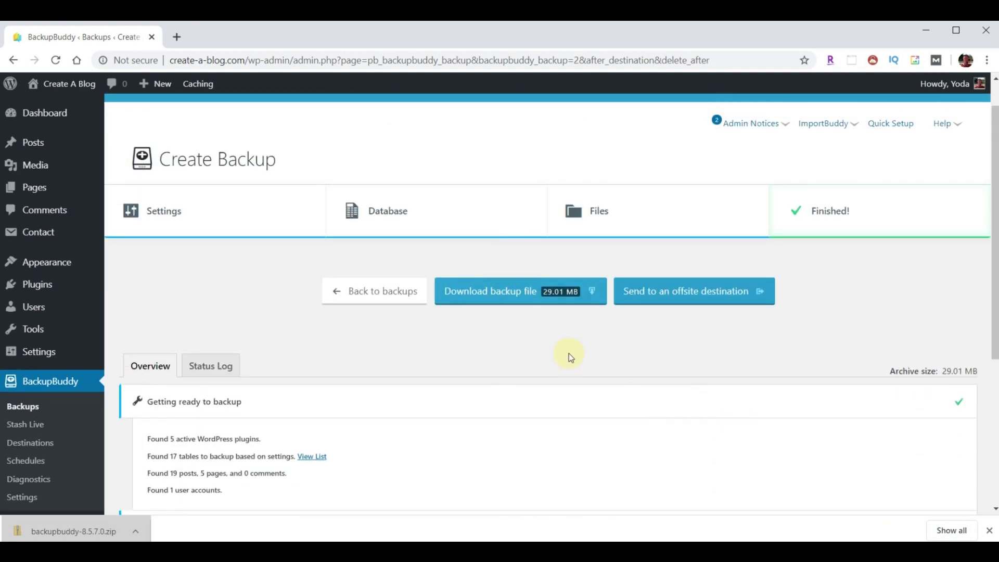
{"action": "left_click", "coordinate": [502, 298]}
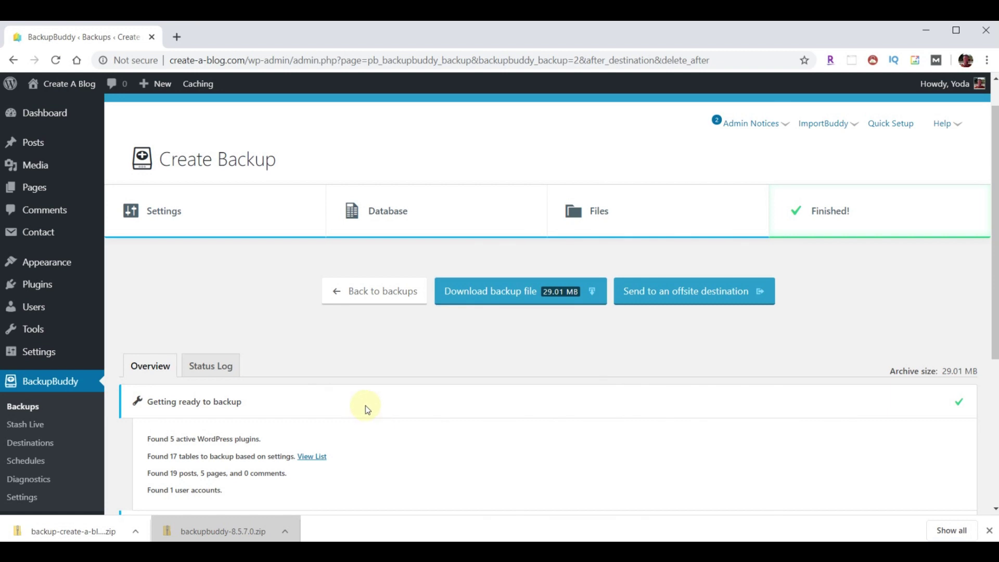
- Confirm the backup zip sits in the Downloads folder, then minimize File Explorer
{"action": "left_click", "coordinate": [224, 531]}
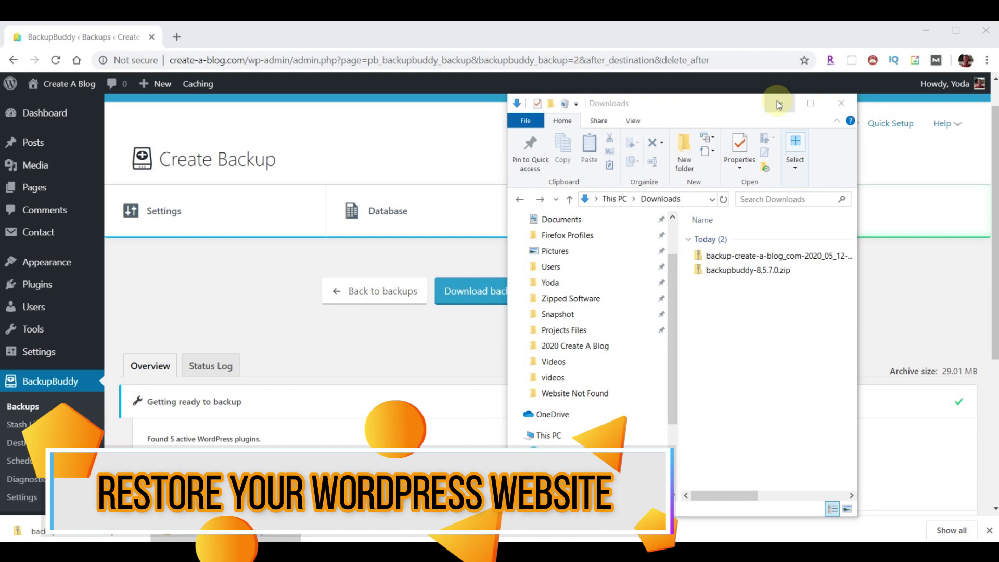
{"action": "left_click", "coordinate": [779, 103]}
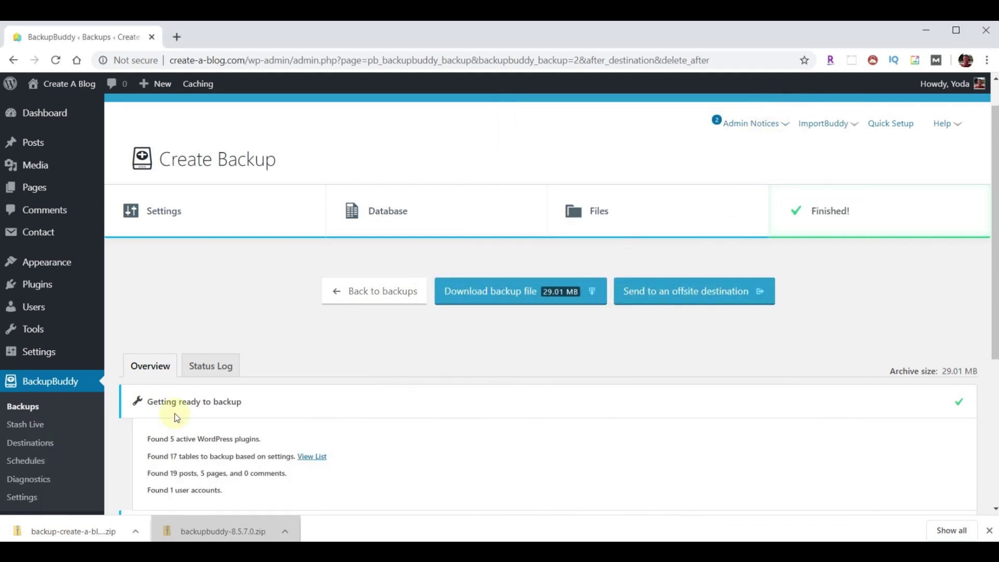
- Select the May 12, 2020 backup on the Backups page and show the Restore Backup tab
{"action": "left_click", "coordinate": [23, 409]}
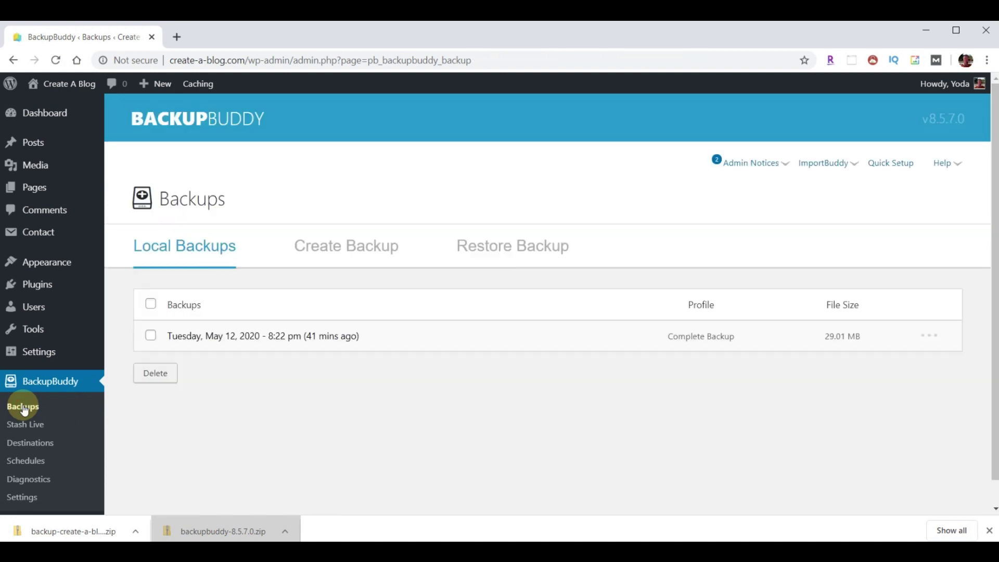
{"action": "left_click", "coordinate": [150, 336]}
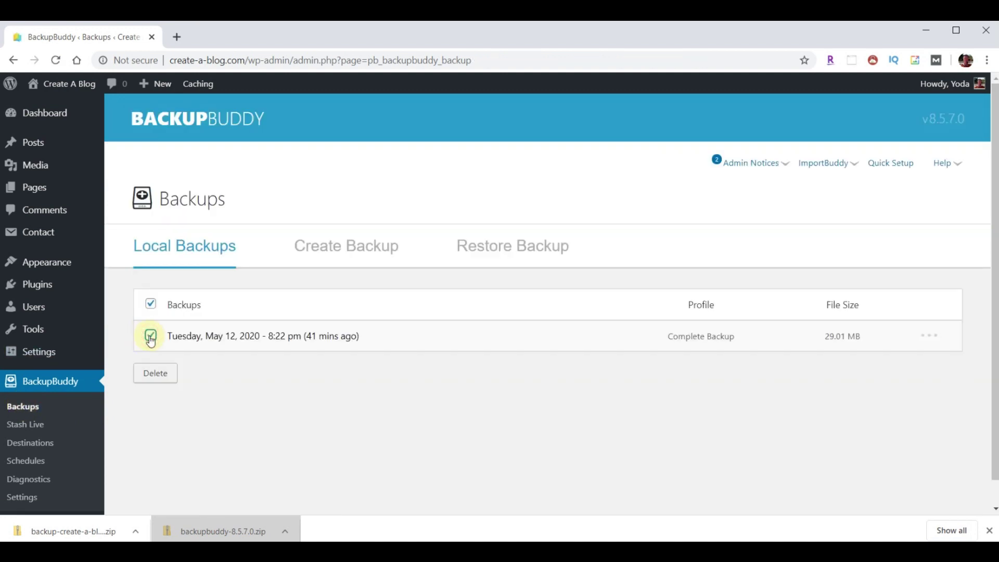
{"action": "left_click", "coordinate": [509, 250]}
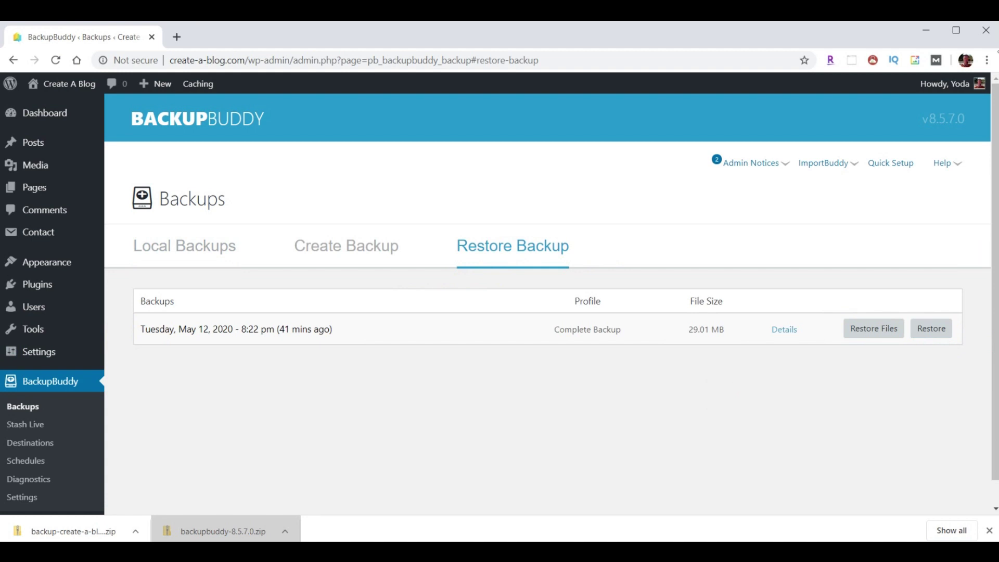
- Log out of the dashboard and visit the site's About page, which shows a 500 error
{"action": "left_click", "coordinate": [981, 83]}
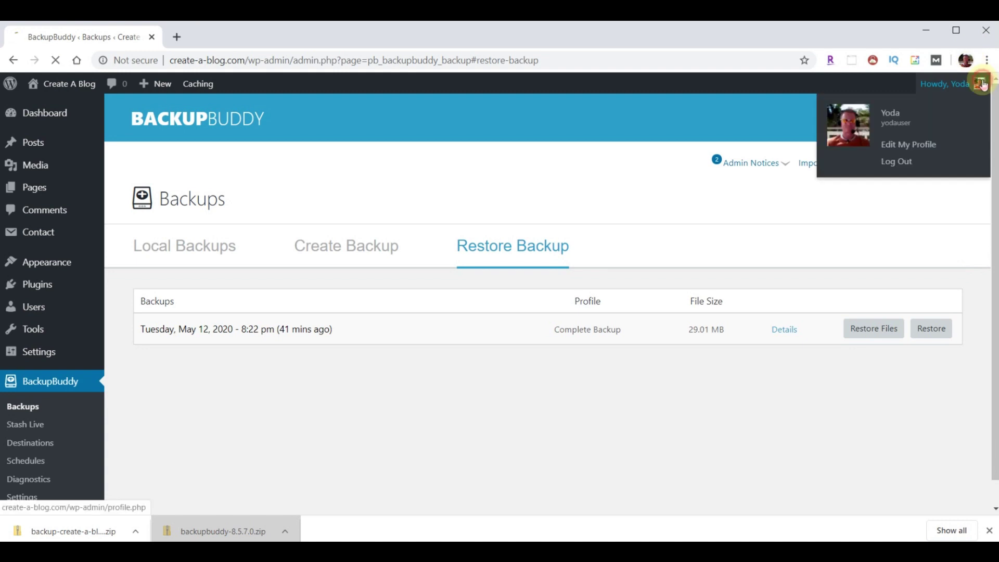
{"action": "left_click", "coordinate": [906, 160]}
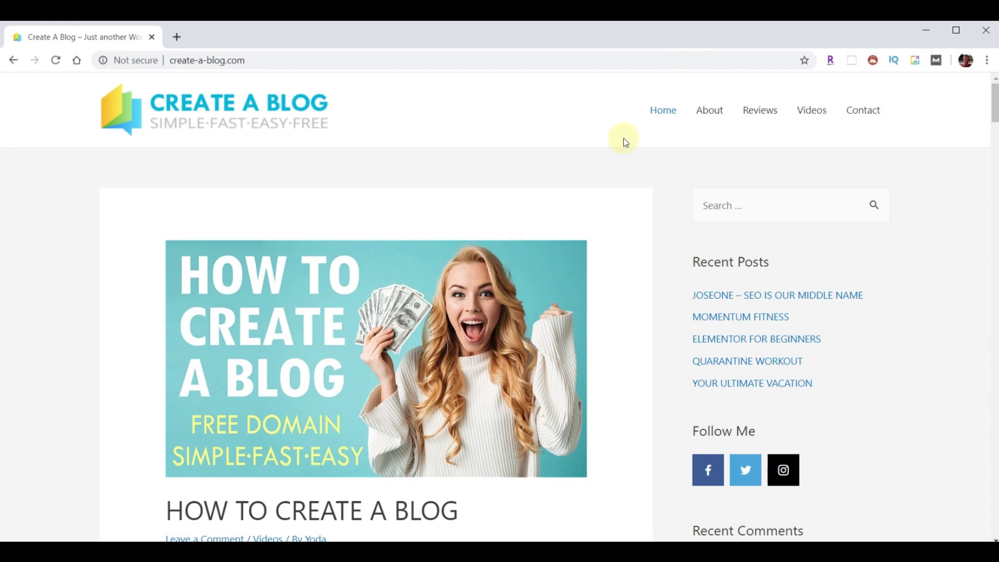
{"action": "left_click", "coordinate": [710, 112]}
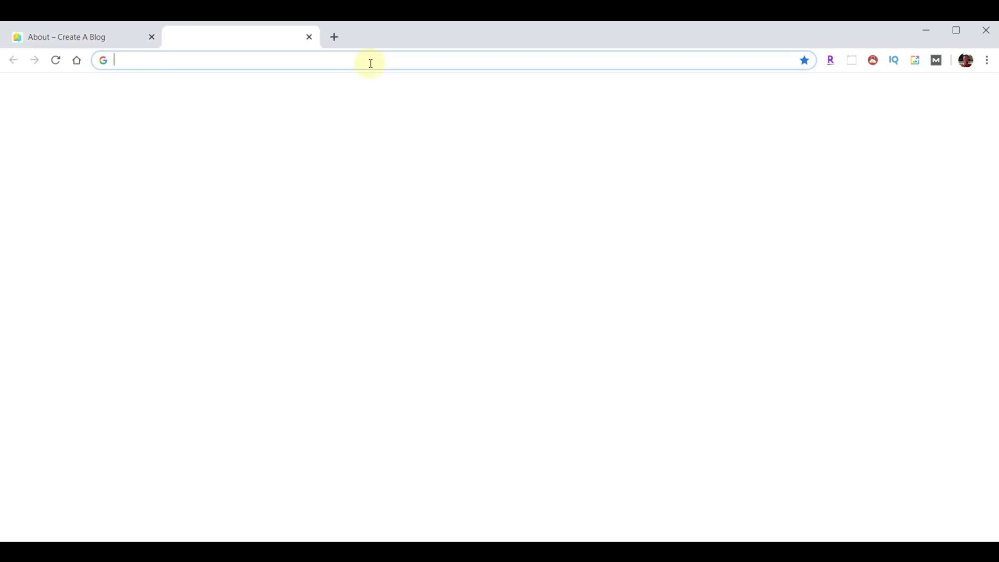
- Paste the cPanel login address, load it, and log in to the HostGator control panel
{"action": "type", "text": "https://gator4254.hostgator.com:2083/logout/"}
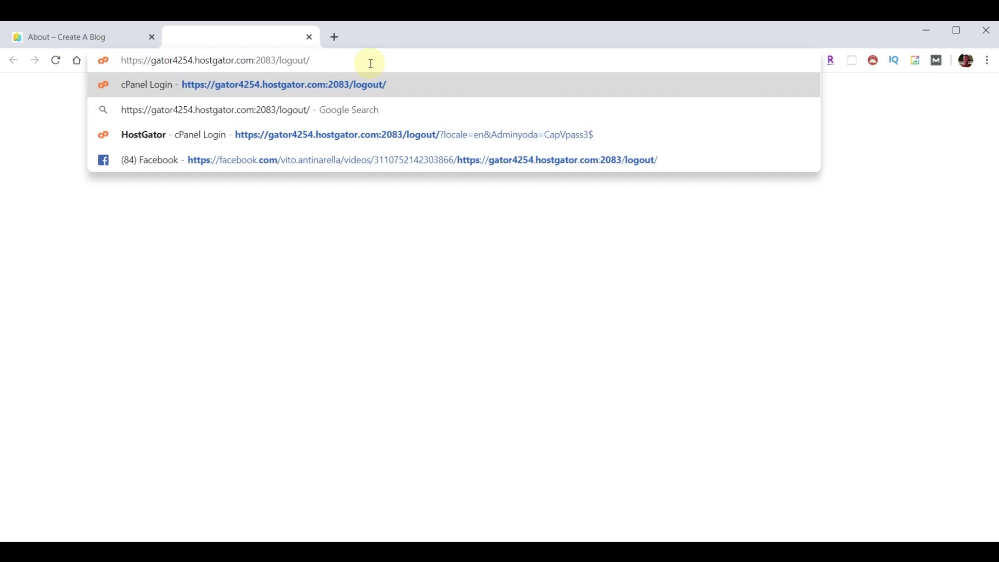
{"action": "key", "text": "Return"}
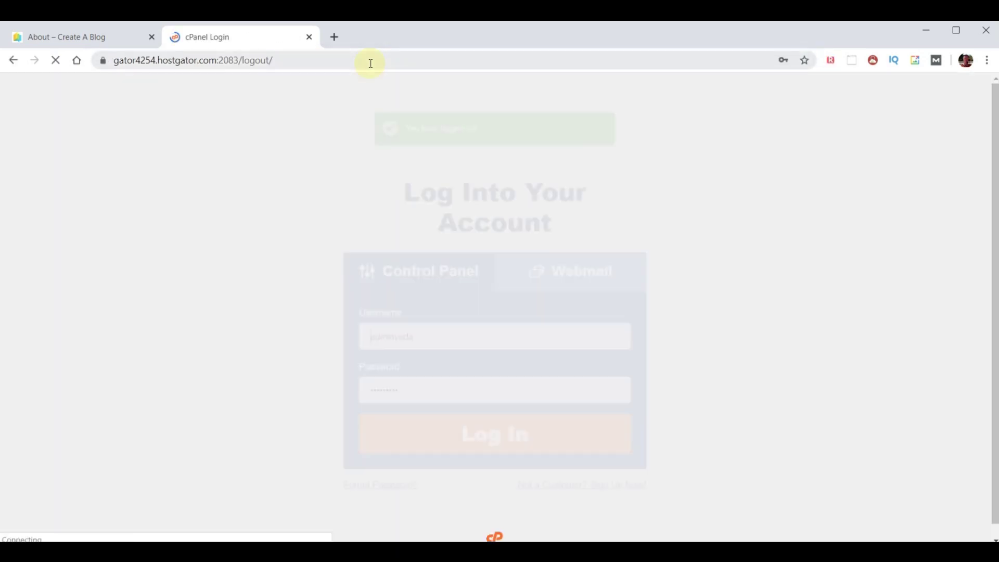
{"action": "left_click", "coordinate": [478, 436]}
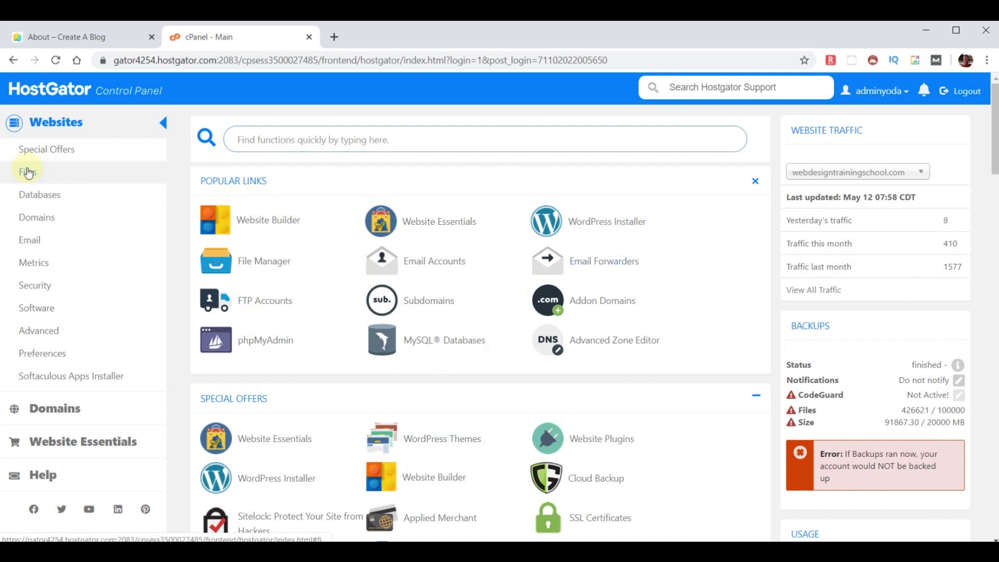
- Open File Manager and browse into the create-a-blog folder to see its WordPress files
{"action": "left_click", "coordinate": [259, 262]}
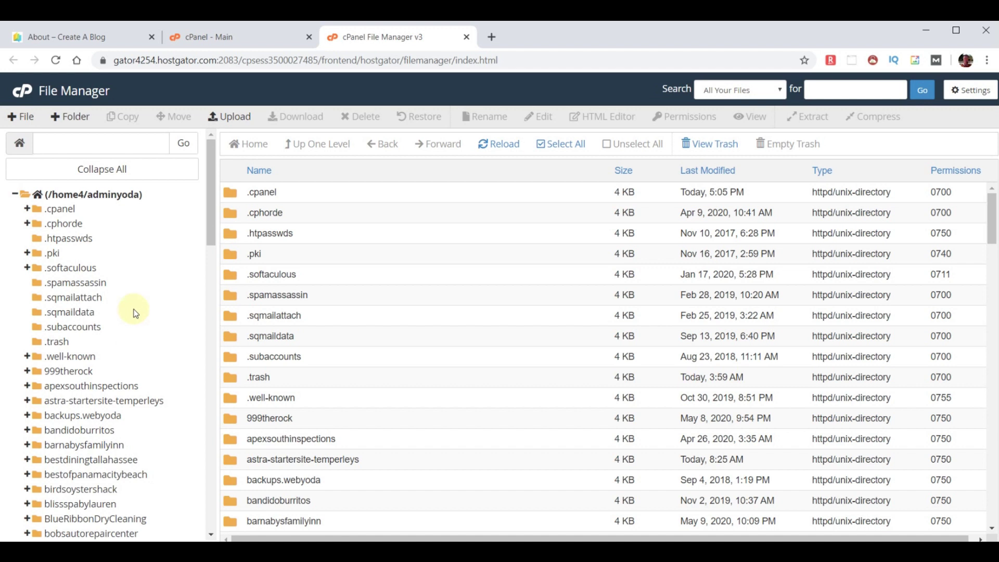
{"action": "scroll", "coordinate": [133, 313], "scroll_direction": "down", "scroll_amount": 5}
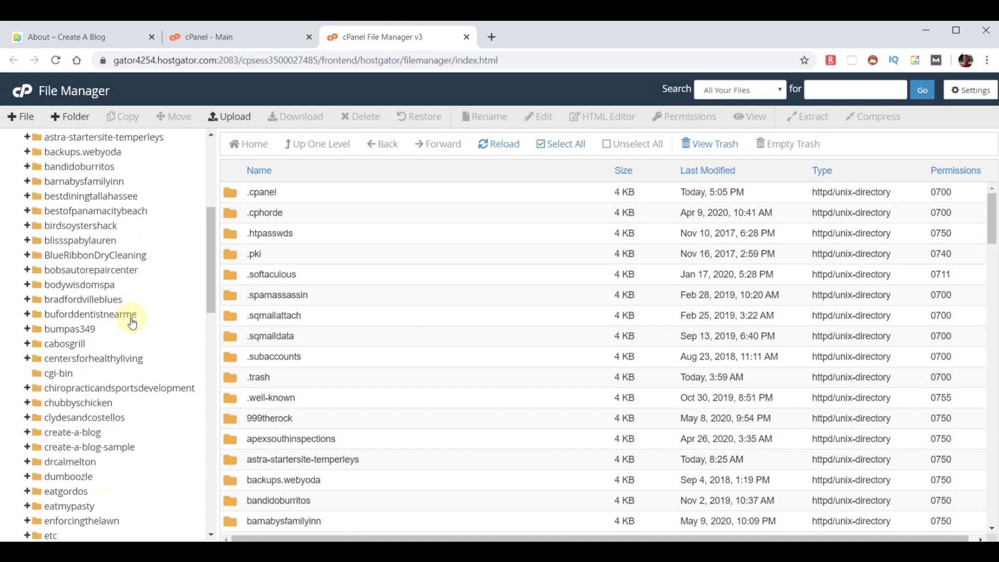
{"action": "left_click", "coordinate": [61, 432]}
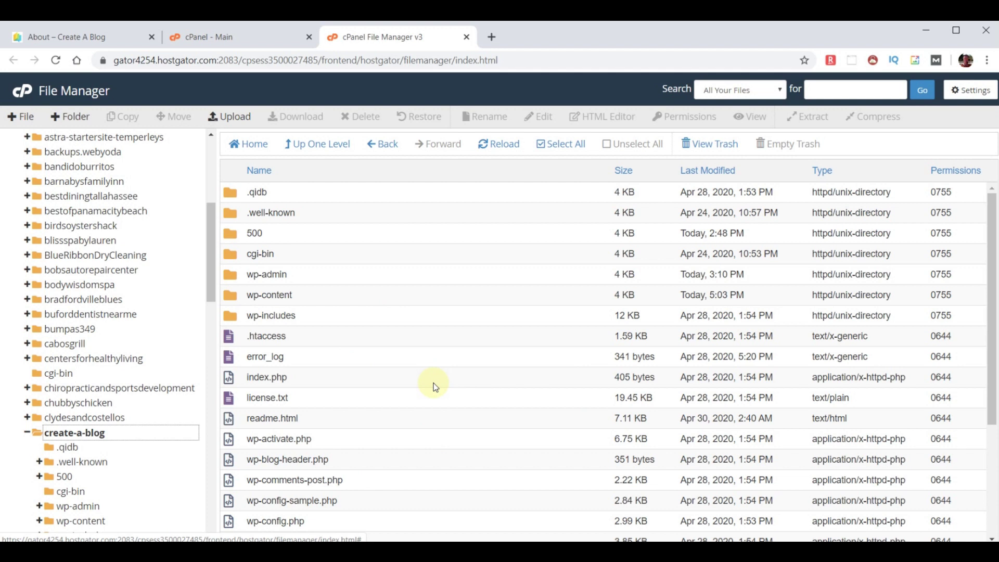
- Upload the 29.01 MB backup zip from Downloads into the create-a-blog folder
{"action": "left_click", "coordinate": [235, 117]}
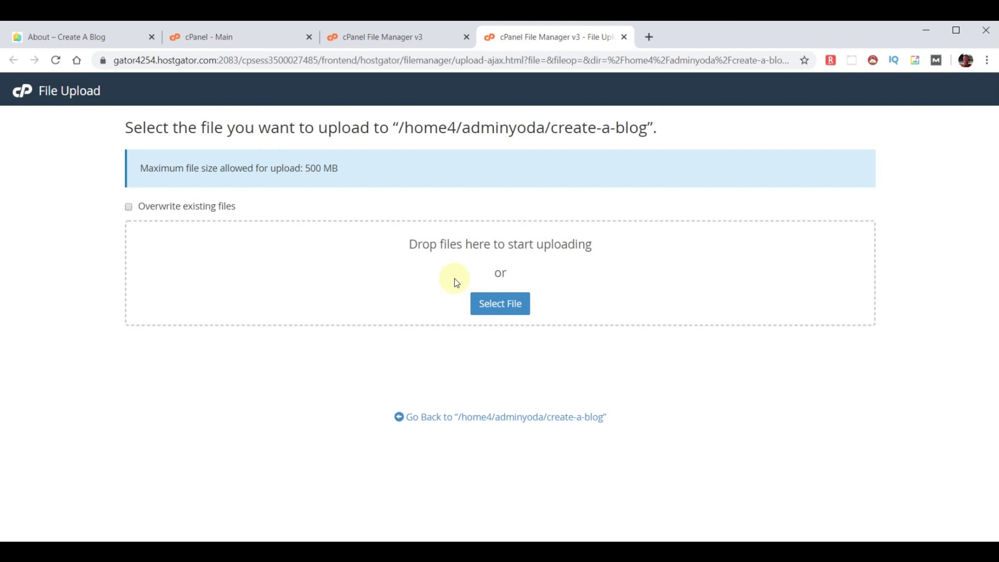
{"action": "left_click", "coordinate": [499, 303]}
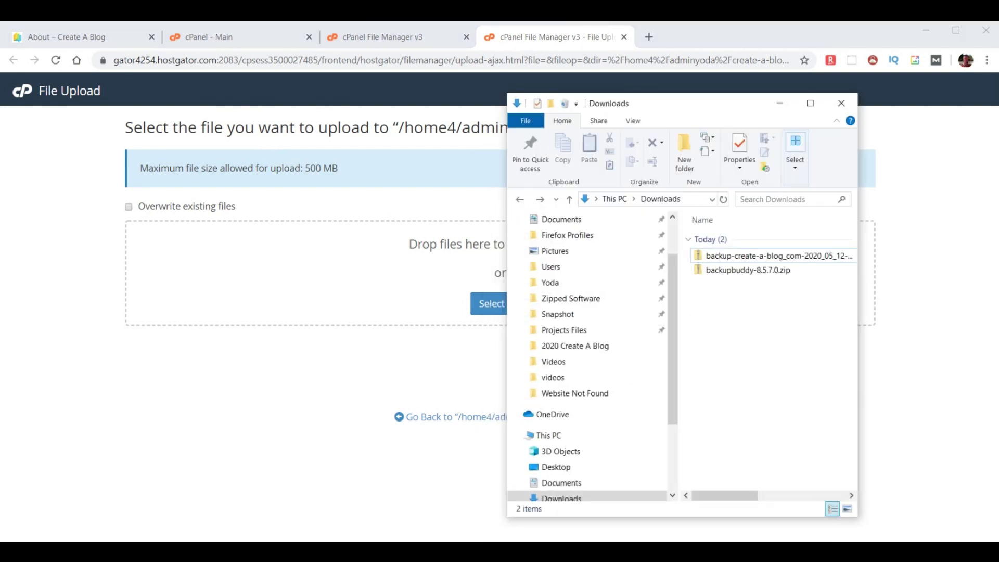
{"action": "left_click", "coordinate": [731, 255]}
{"action": "left_click_drag", "start_coordinate": [732, 255], "coordinate": [367, 296]}
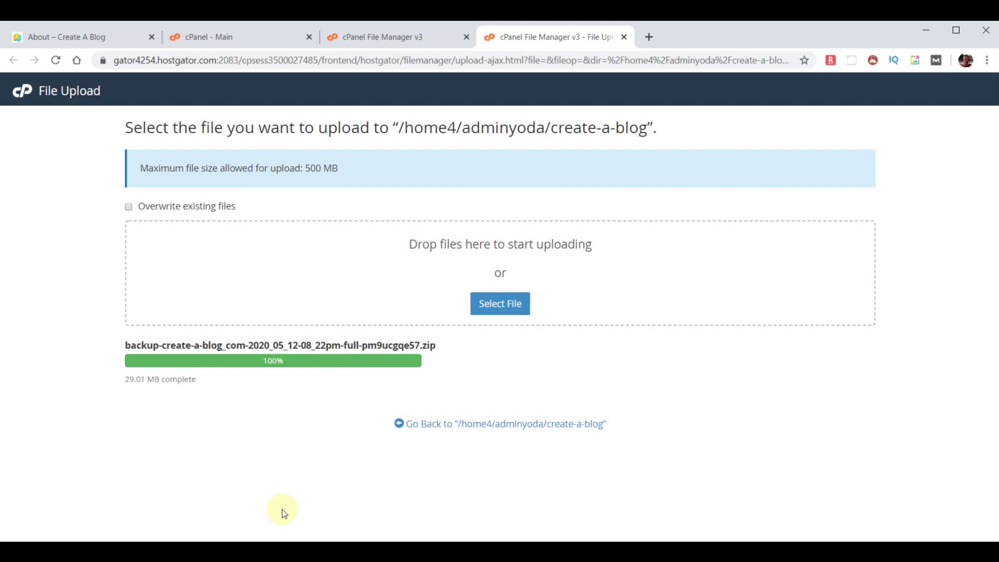
- Switch to File Explorer and open the backup zip to view its contents
{"action": "key", "text": "alt+Tab"}
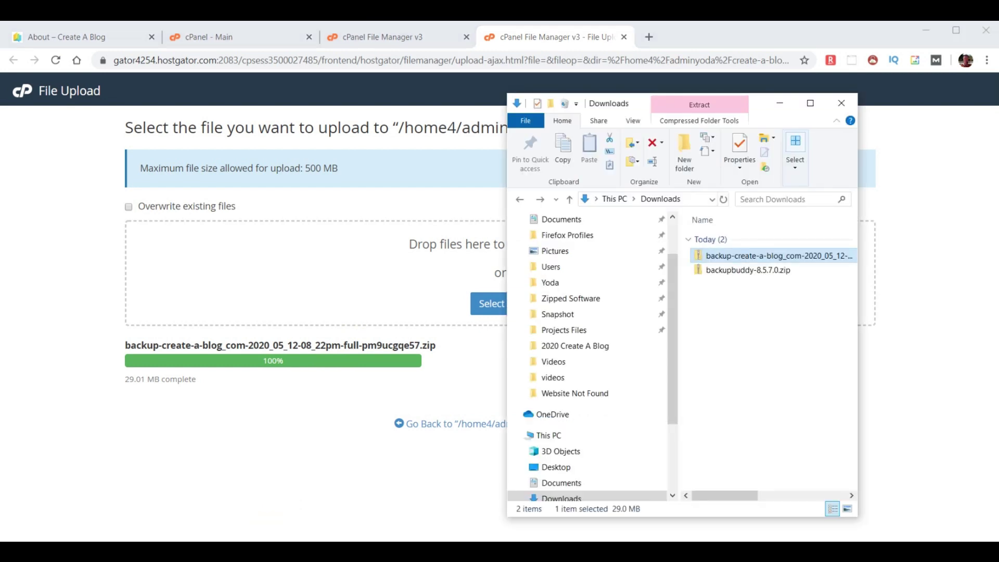
{"action": "left_click", "coordinate": [727, 258]}
{"action": "double_click", "coordinate": [727, 259]}
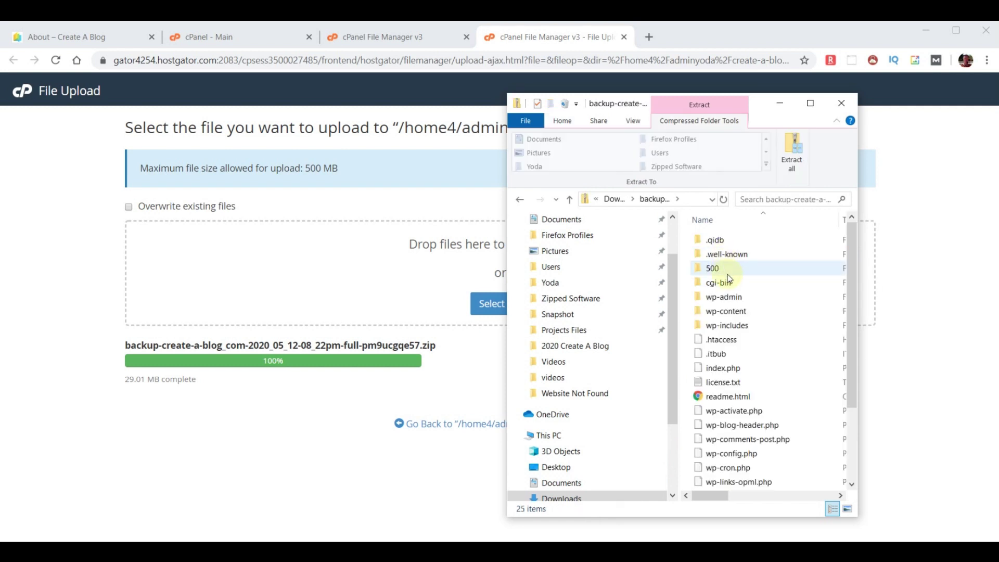
- Copy importbuddy.php from the zip's wp-content/uploads/backupbuddy_temp/pm9ucgqe57 folder
{"action": "double_click", "coordinate": [737, 312]}
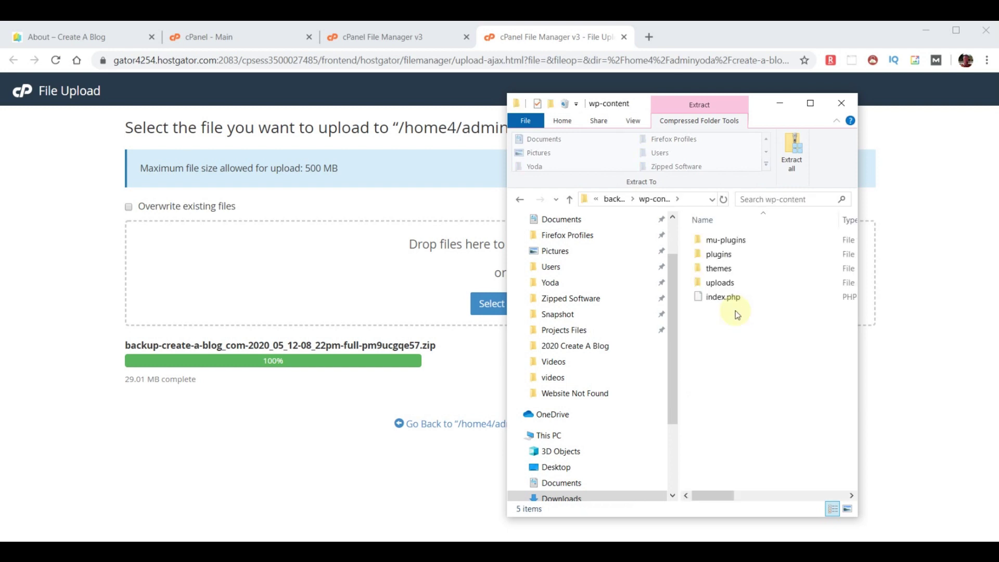
{"action": "double_click", "coordinate": [734, 284]}
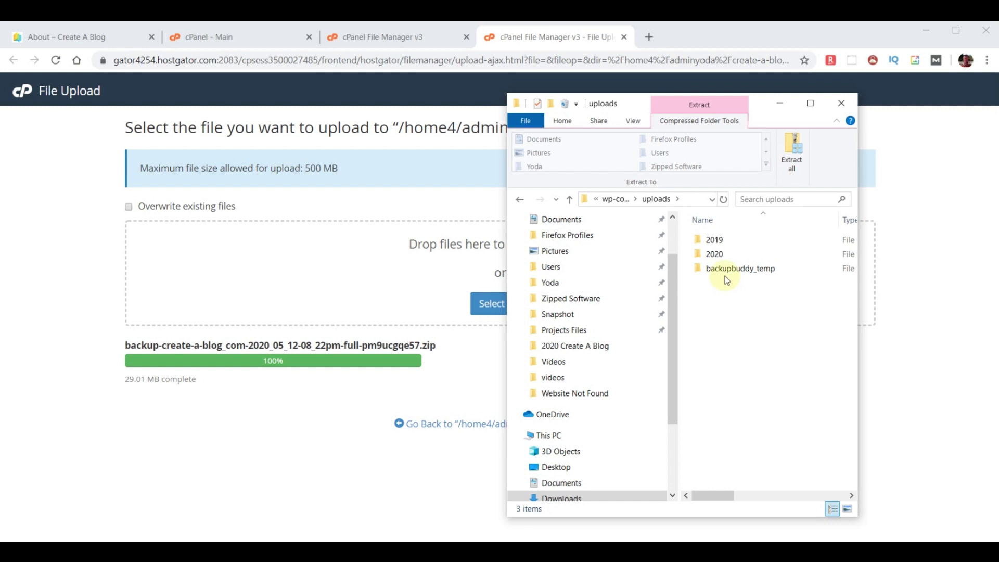
{"action": "double_click", "coordinate": [727, 269]}
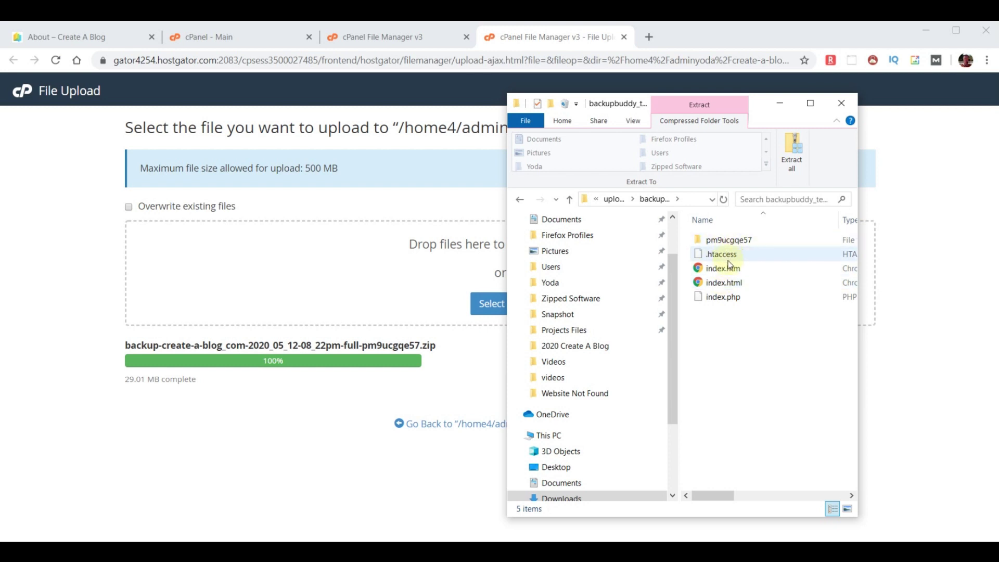
{"action": "left_click", "coordinate": [728, 242]}
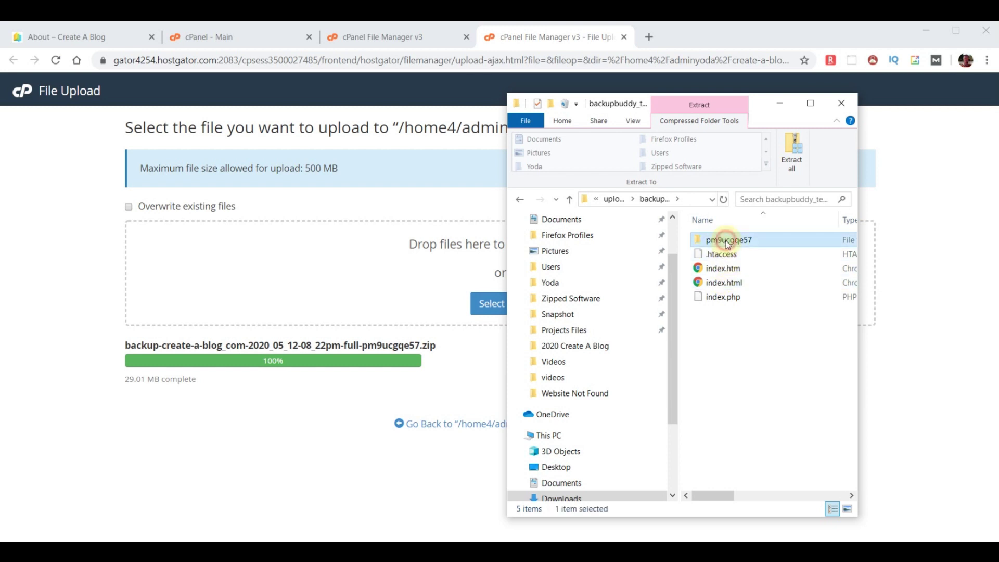
{"action": "double_click", "coordinate": [728, 243]}
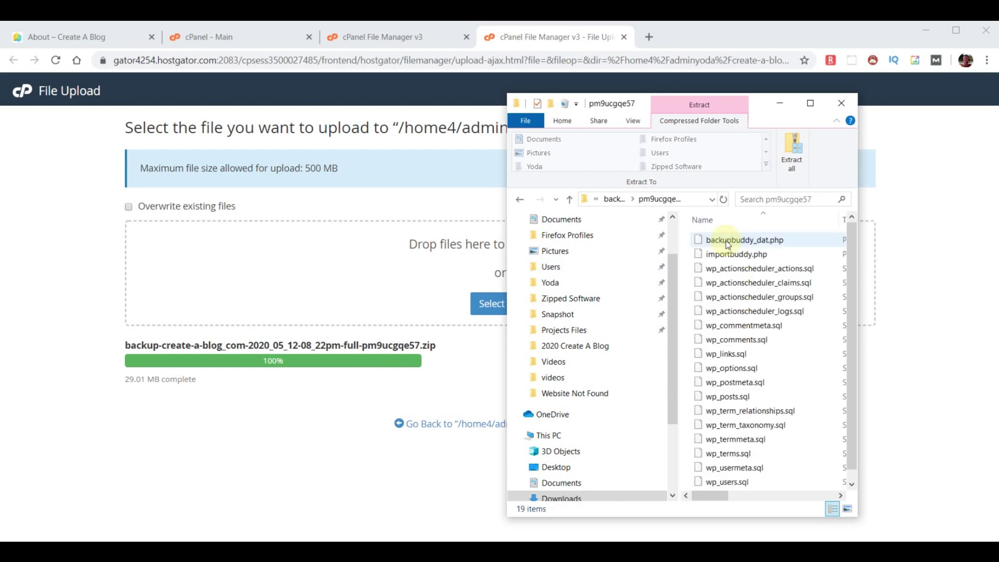
{"action": "left_click", "coordinate": [728, 254]}
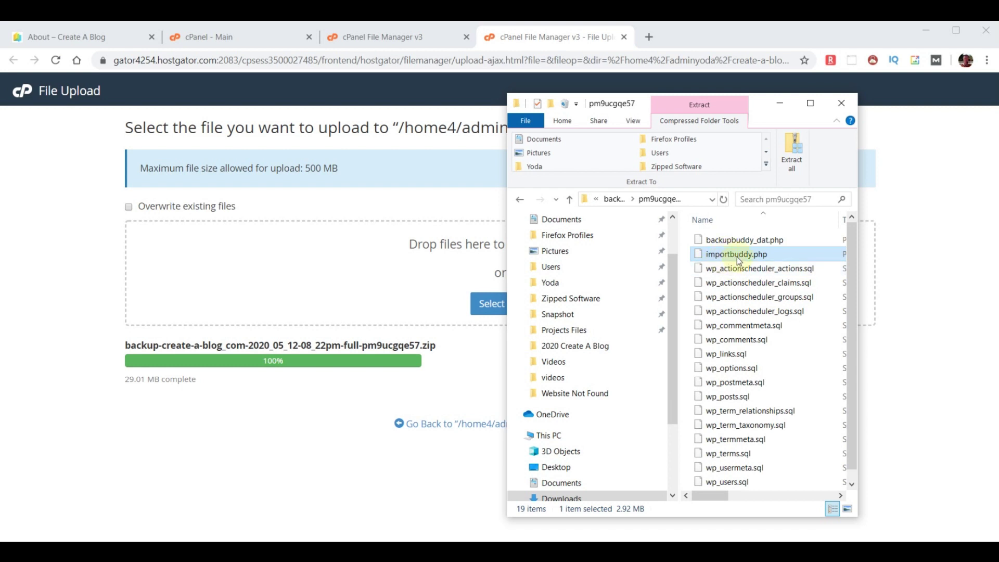
{"action": "right_click", "coordinate": [737, 257]}
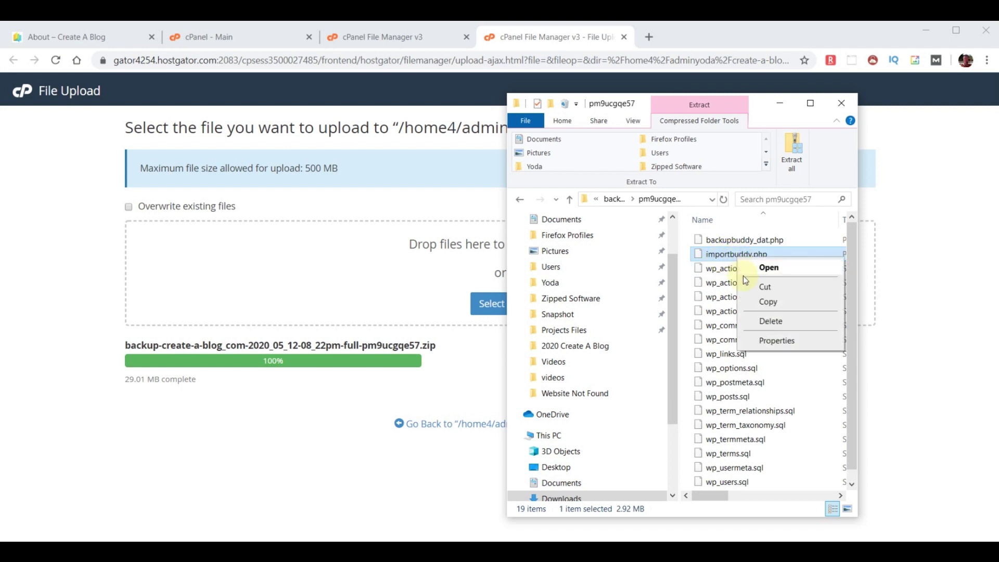
{"action": "left_click", "coordinate": [768, 301]}
- Paste importbuddy.php into Downloads and upload it into the create-a-blog folder
{"action": "scroll", "coordinate": [645, 297], "scroll_direction": "up", "scroll_amount": 2}
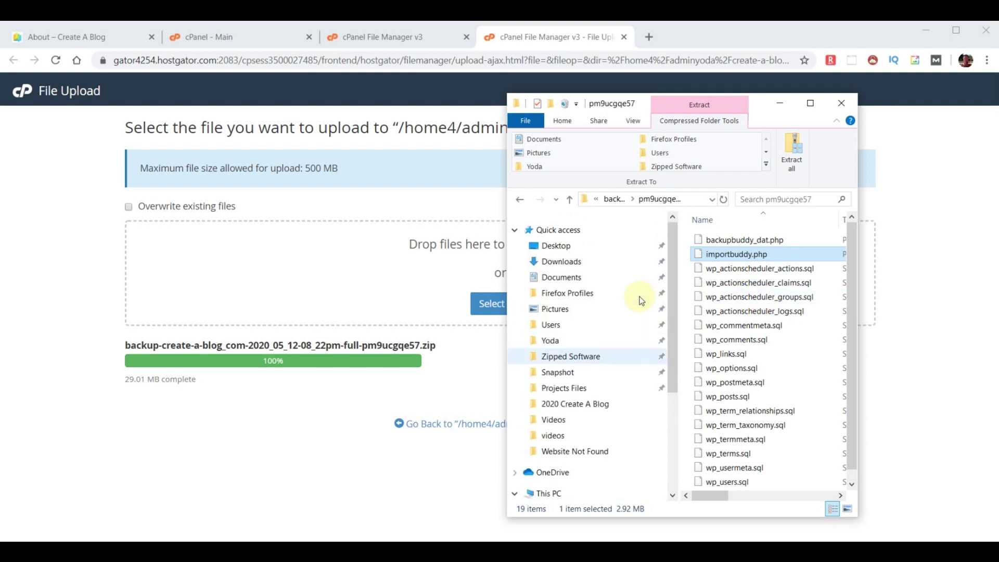
{"action": "left_click", "coordinate": [575, 265]}
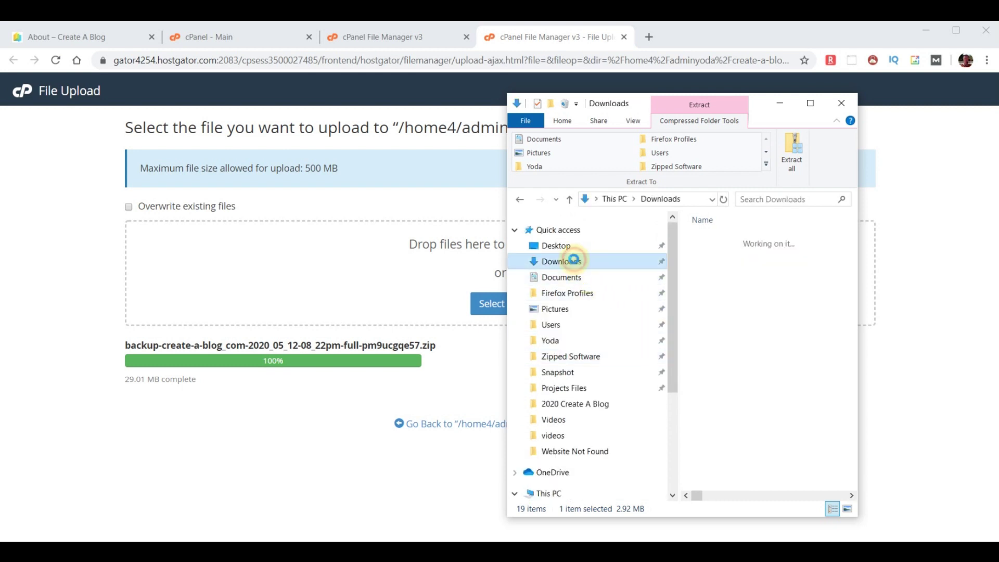
{"action": "right_click", "coordinate": [722, 325]}
{"action": "left_click", "coordinate": [756, 418]}
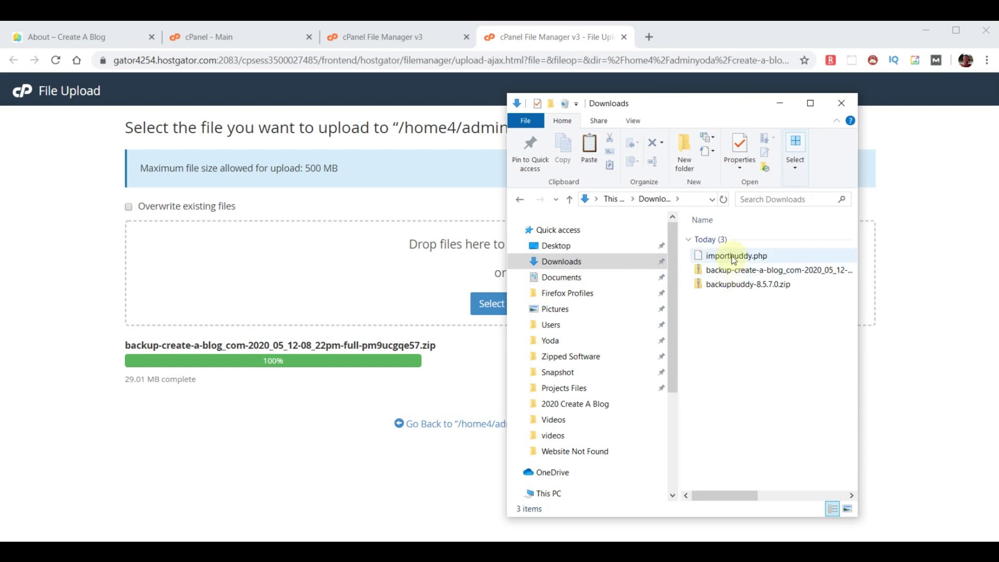
{"action": "left_click", "coordinate": [734, 258]}
{"action": "left_click_drag", "start_coordinate": [734, 258], "coordinate": [469, 303]}
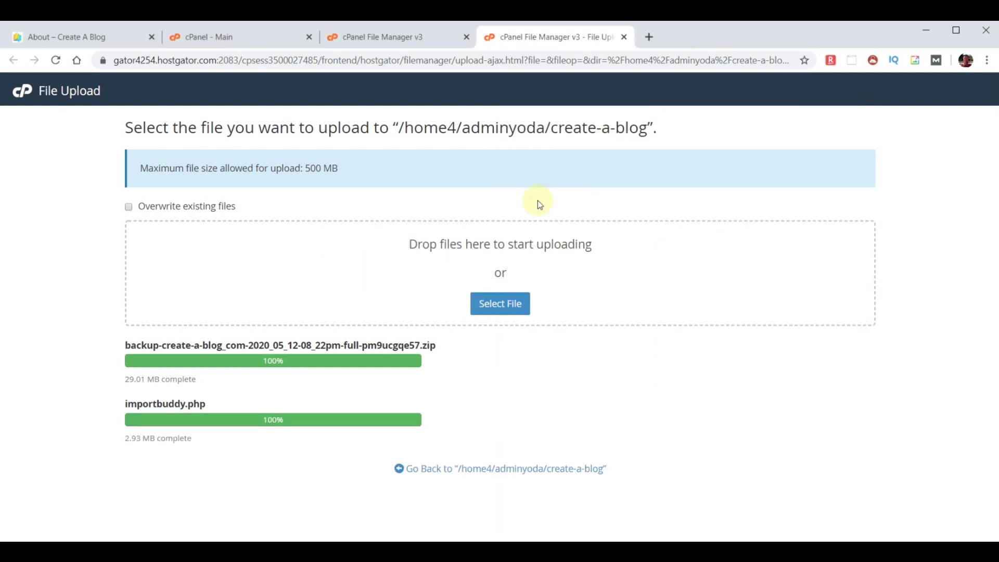
- Close the cPanel file upload, file manager and main page tabs
{"action": "left_click", "coordinate": [624, 36]}
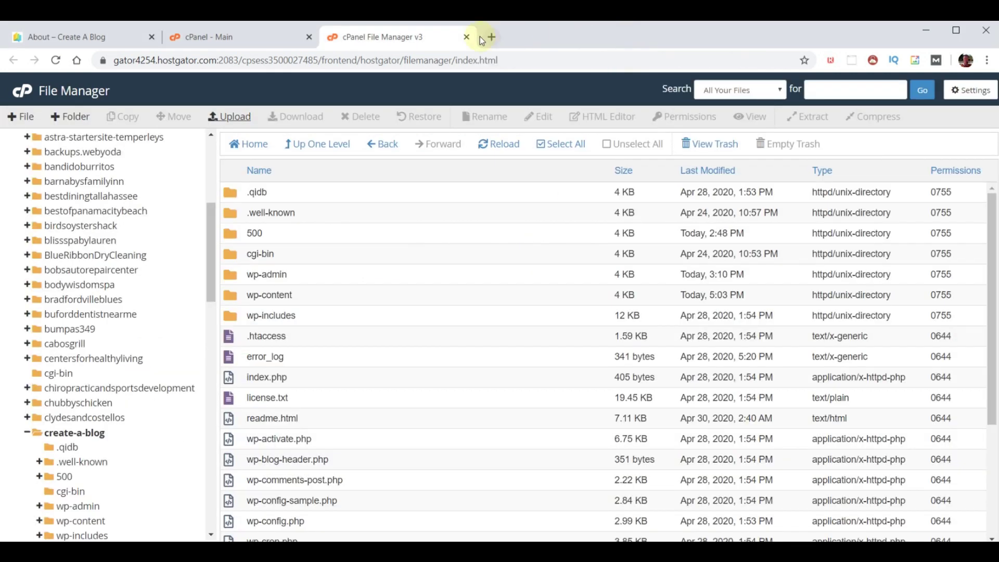
{"action": "left_click", "coordinate": [466, 37]}
{"action": "left_click", "coordinate": [309, 37]}
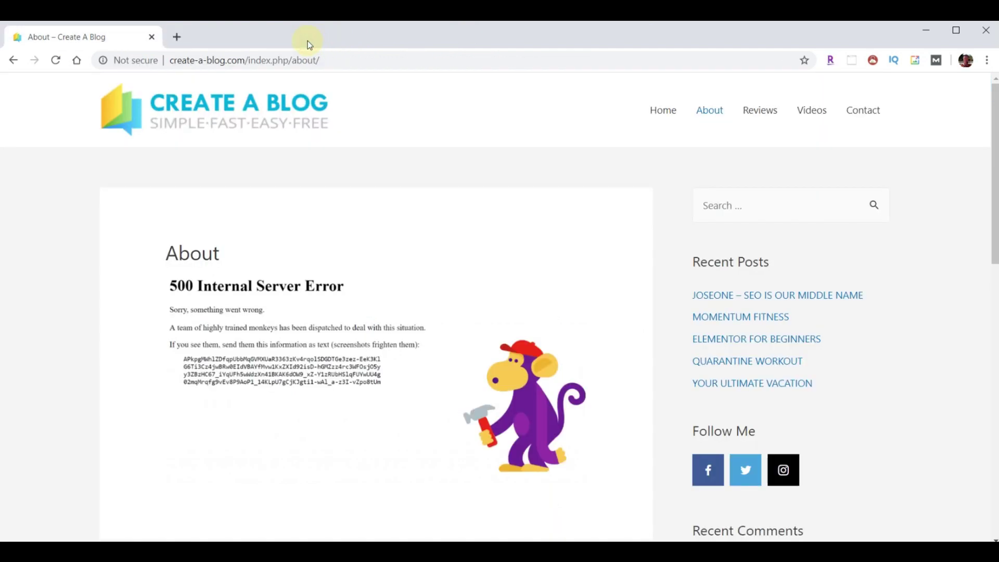
- Load create-a-blog.com/importbuddy.php to reach the ImportBuddy authentication page
{"action": "left_click", "coordinate": [369, 60]}
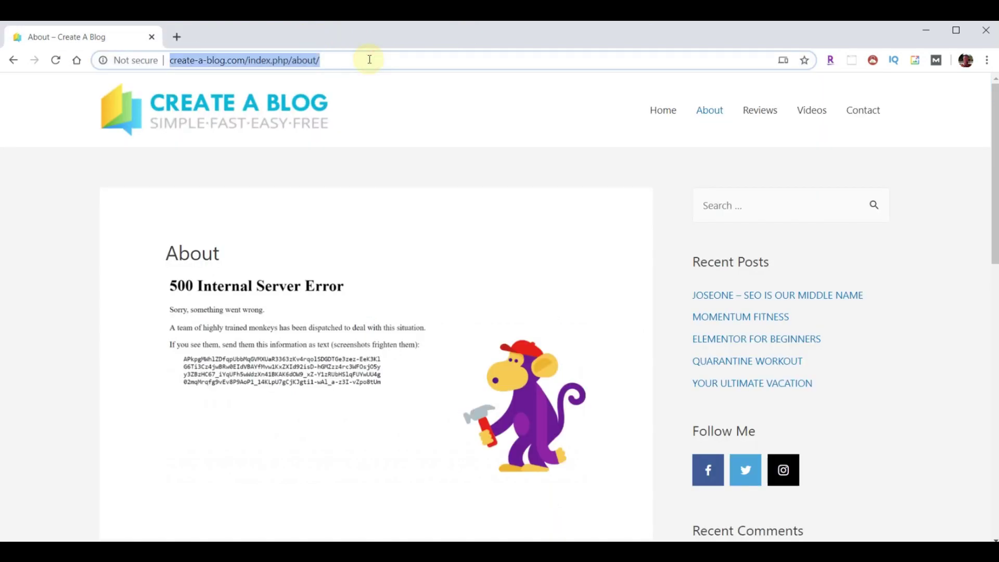
{"action": "key", "text": "End"}
{"action": "key", "text": "BackSpace"}
{"action": "key", "text": "BackSpace"}
{"action": "key", "text": "BackSpace"}
{"action": "key", "text": "BackSpace"}
{"action": "key", "text": "BackSpace"}
{"action": "key", "text": "BackSpace"}
{"action": "key", "text": "BackSpace"}
{"action": "key", "text": "BackSpace"}
{"action": "key", "text": "BackSpace"}
{"action": "key", "text": "BackSpace"}
{"action": "key", "text": "BackSpace"}
{"action": "key", "text": "BackSpace"}
{"action": "key", "text": "BackSpace"}
{"action": "key", "text": "BackSpace"}
{"action": "key", "text": "BackSpace"}
{"action": "key", "text": "BackSpace"}
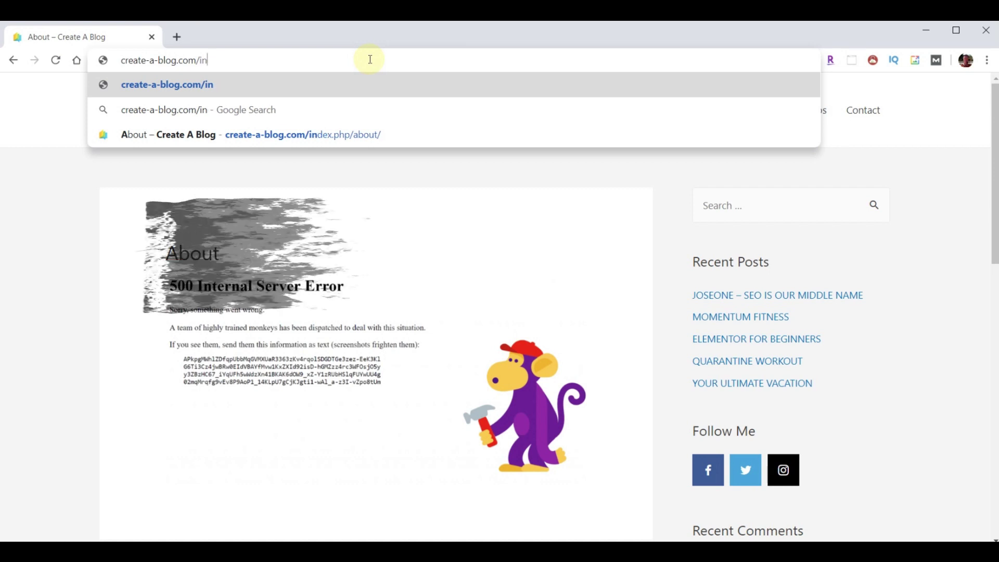
{"action": "type", "text": "importbuddy.php"}
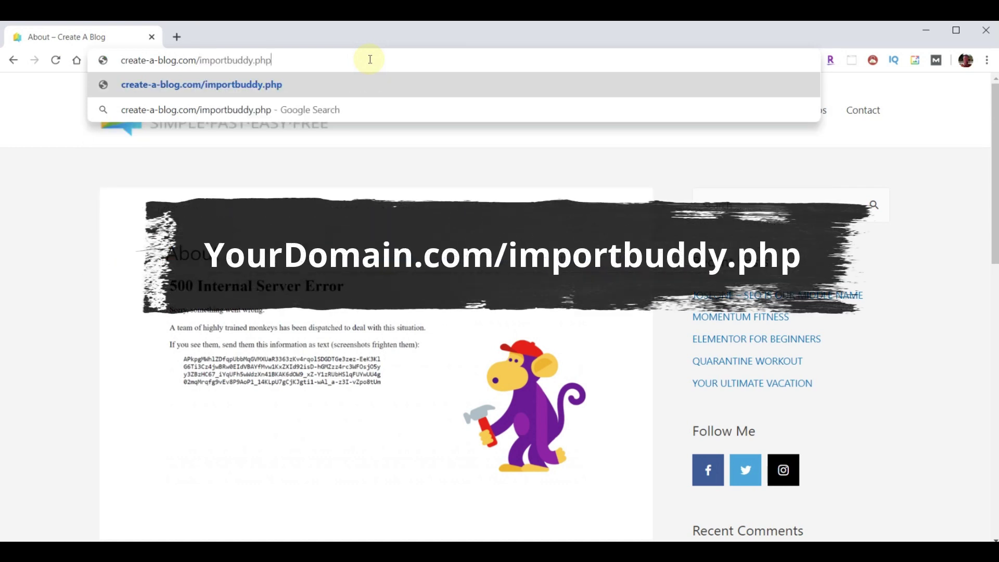
{"action": "key", "text": "Return"}
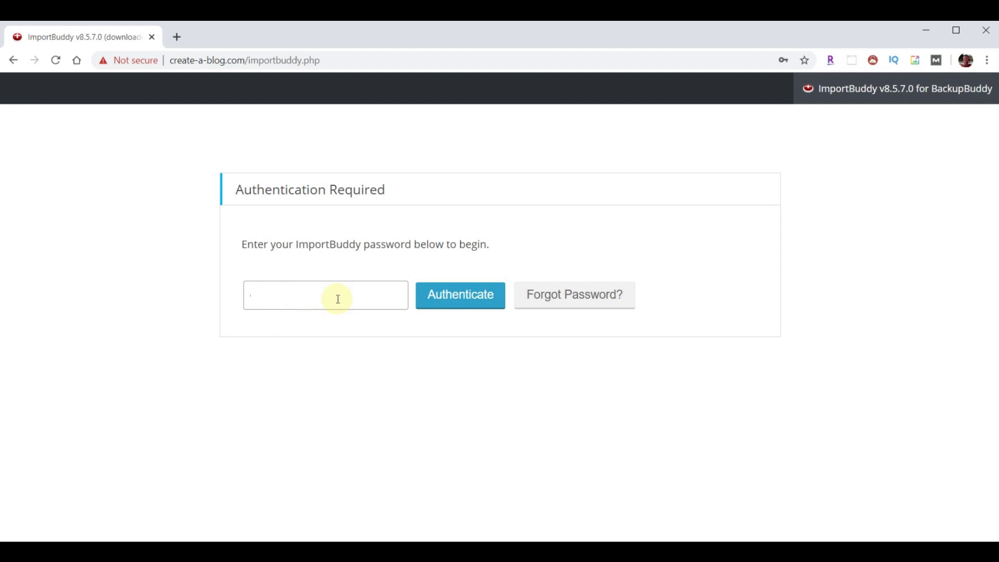
- Sign in to ImportBuddy and restore the May 12, 2020 backup with files and database
{"action": "key", "text": "ctrl+v"}
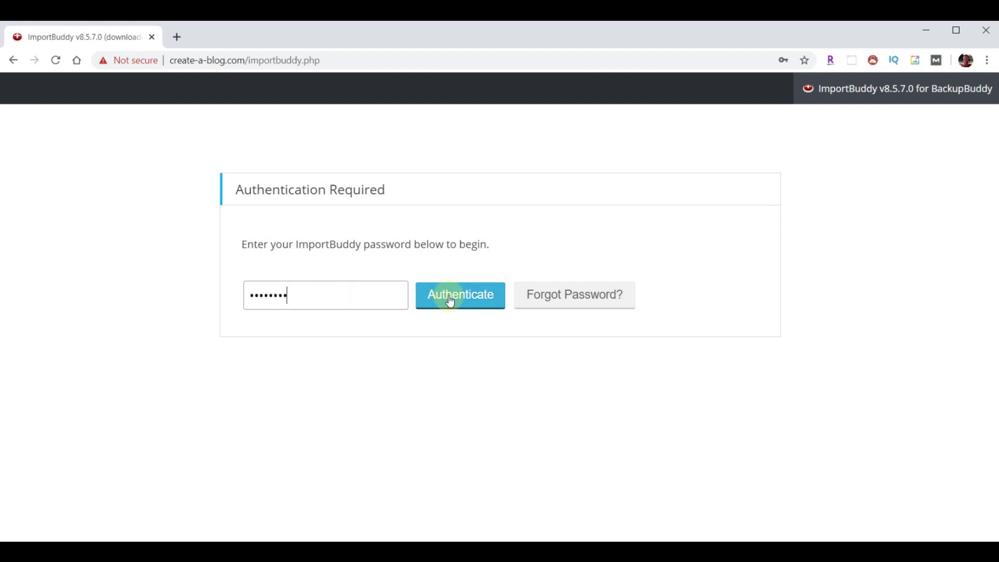
{"action": "left_click", "coordinate": [448, 297]}
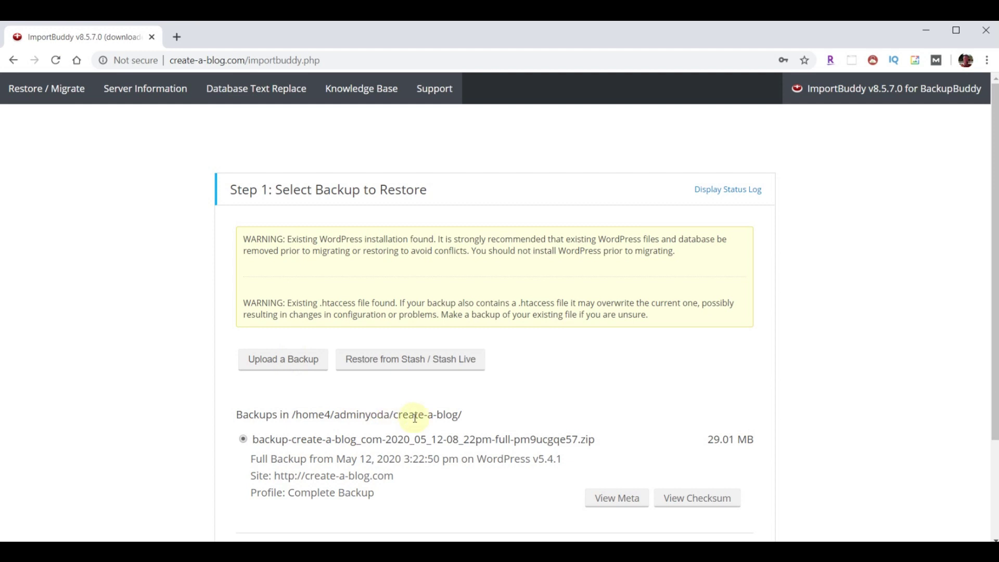
{"action": "scroll", "coordinate": [415, 418], "scroll_direction": "down", "scroll_amount": 2}
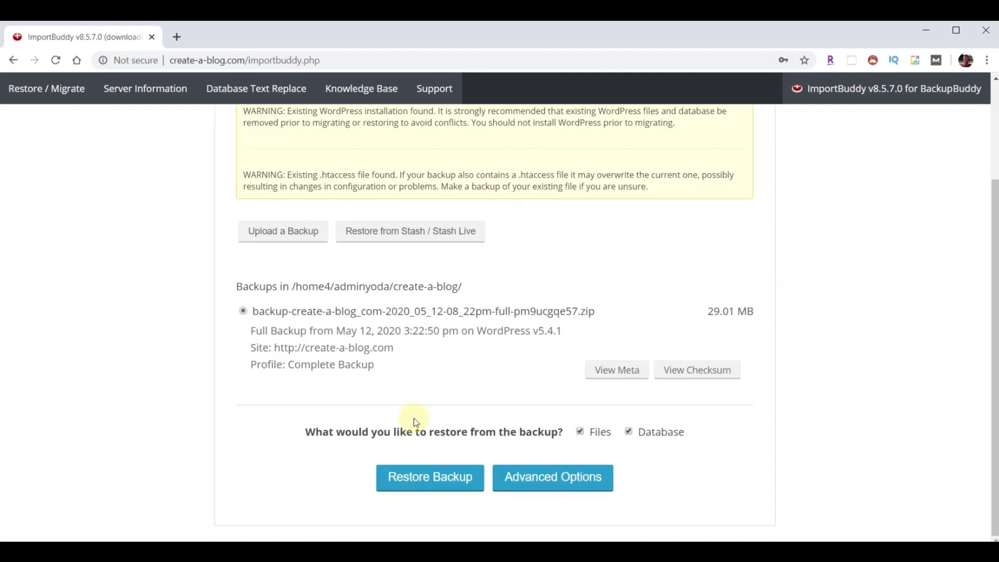
{"action": "left_click", "coordinate": [416, 478]}
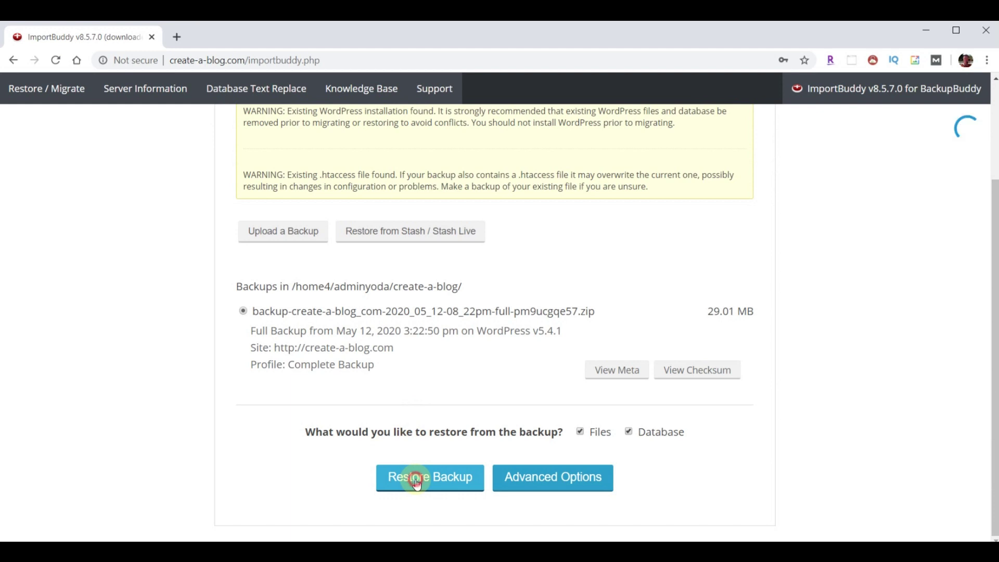
- Reuse the old database values, delete all existing tables, and migrate keeping the site URL
{"action": "scroll", "coordinate": [415, 473], "scroll_direction": "down", "scroll_amount": 4}
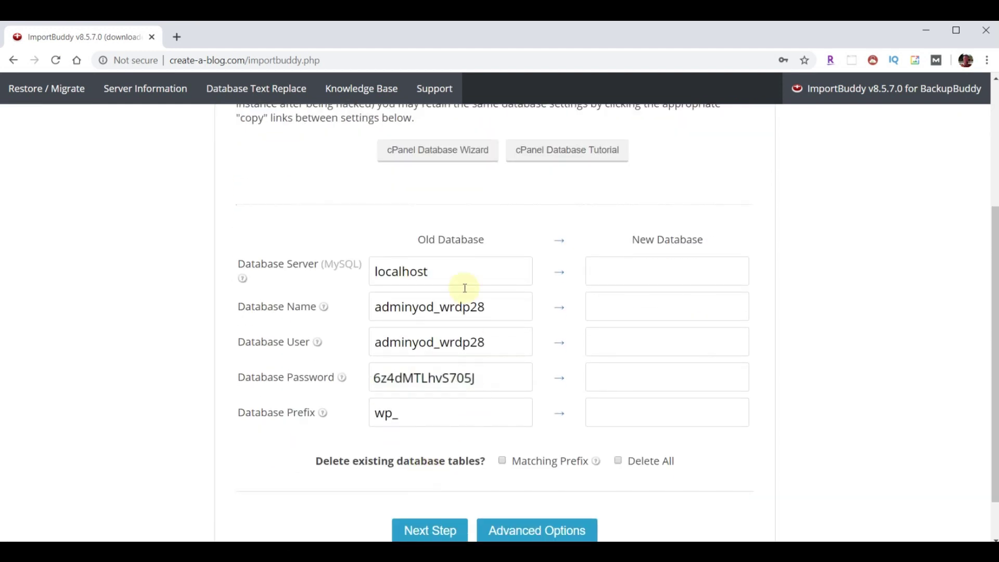
{"action": "left_click", "coordinate": [461, 270]}
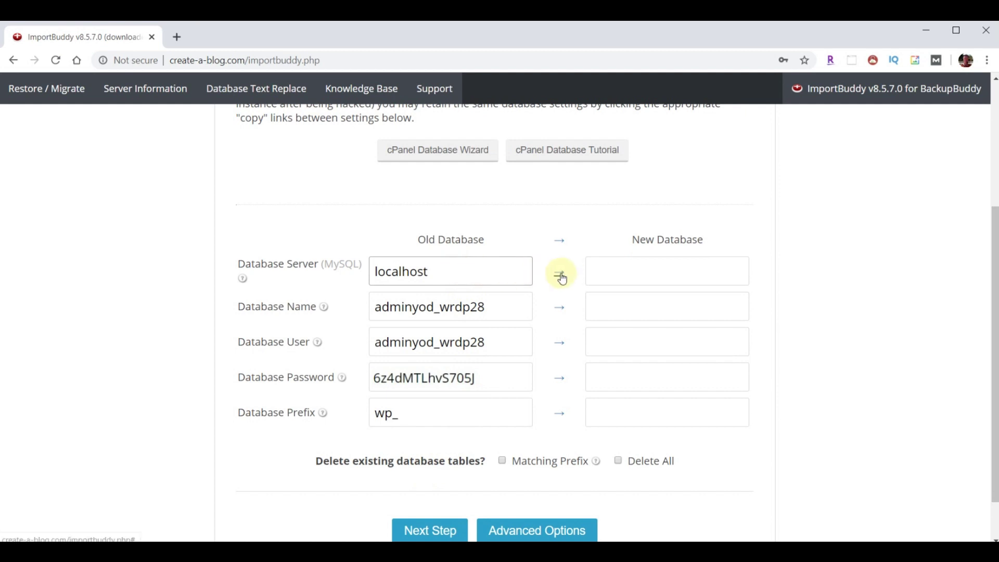
{"action": "left_click", "coordinate": [561, 242]}
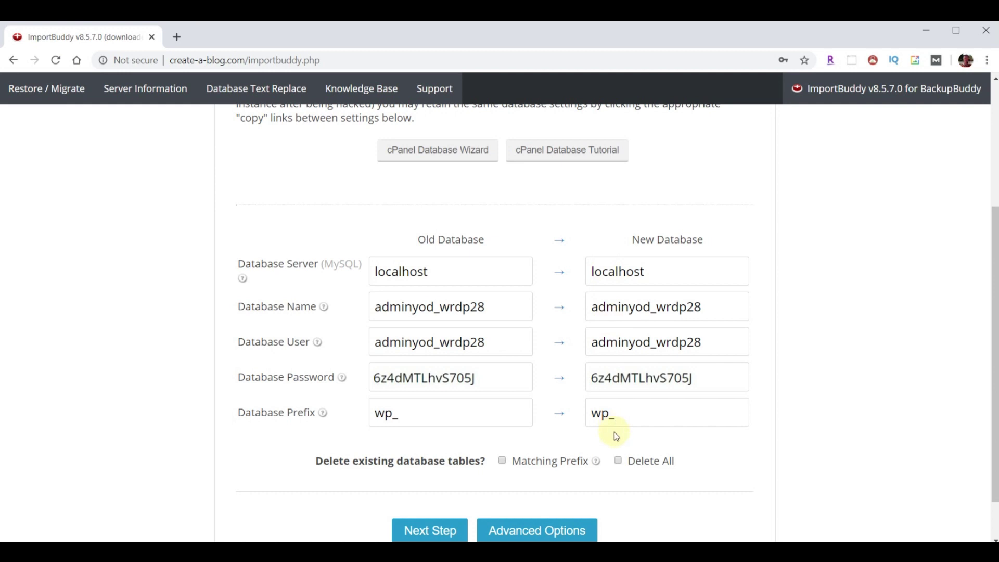
{"action": "left_click", "coordinate": [619, 460]}
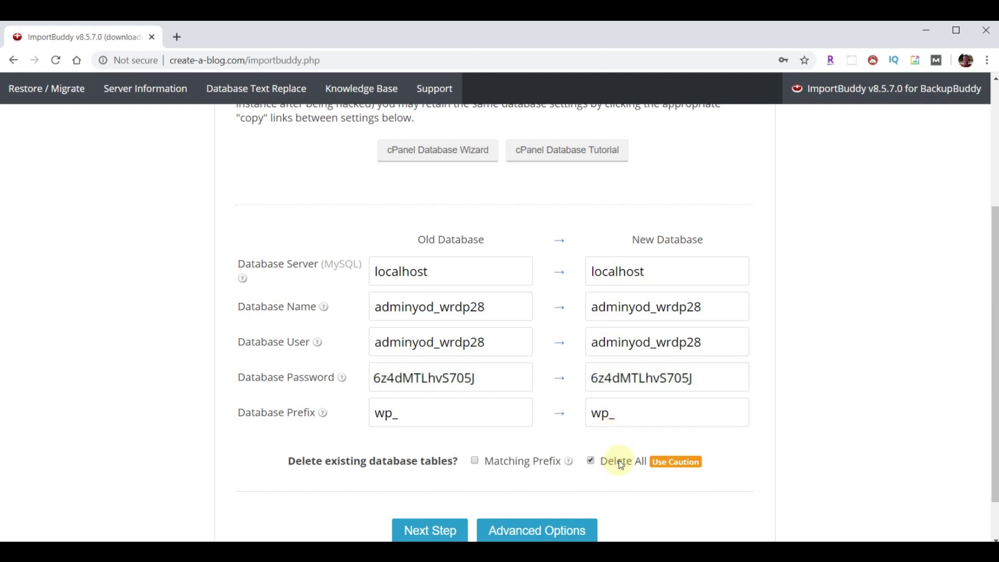
{"action": "left_click", "coordinate": [428, 530]}
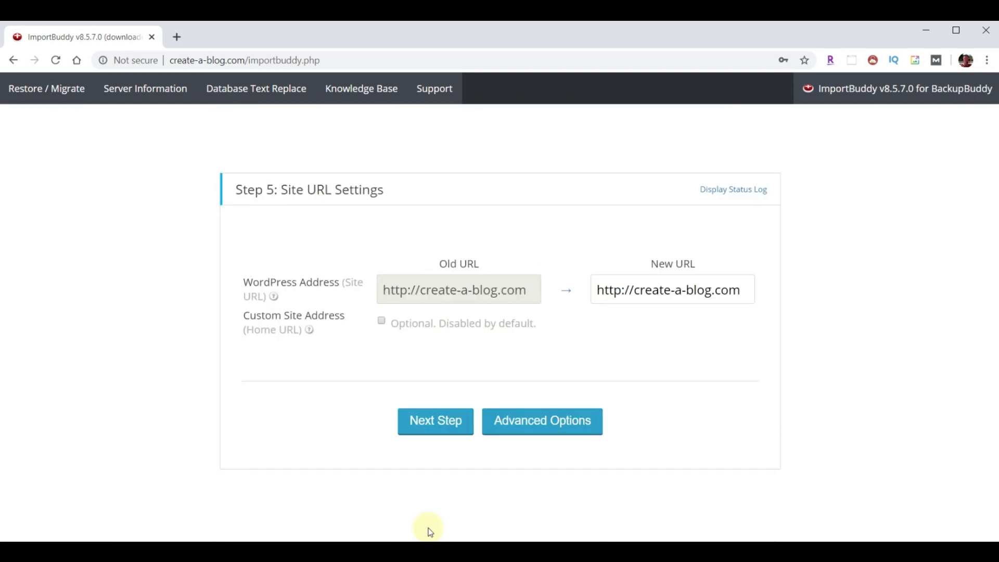
{"action": "left_click", "coordinate": [439, 422]}
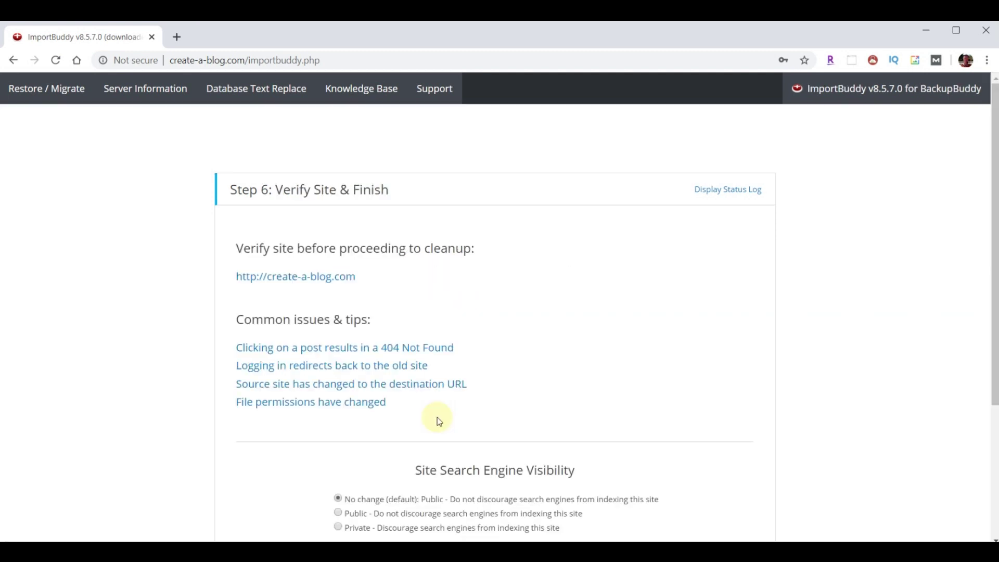
- Open the restored site in a new tab and check its About page loads
{"action": "right_click", "coordinate": [300, 280]}
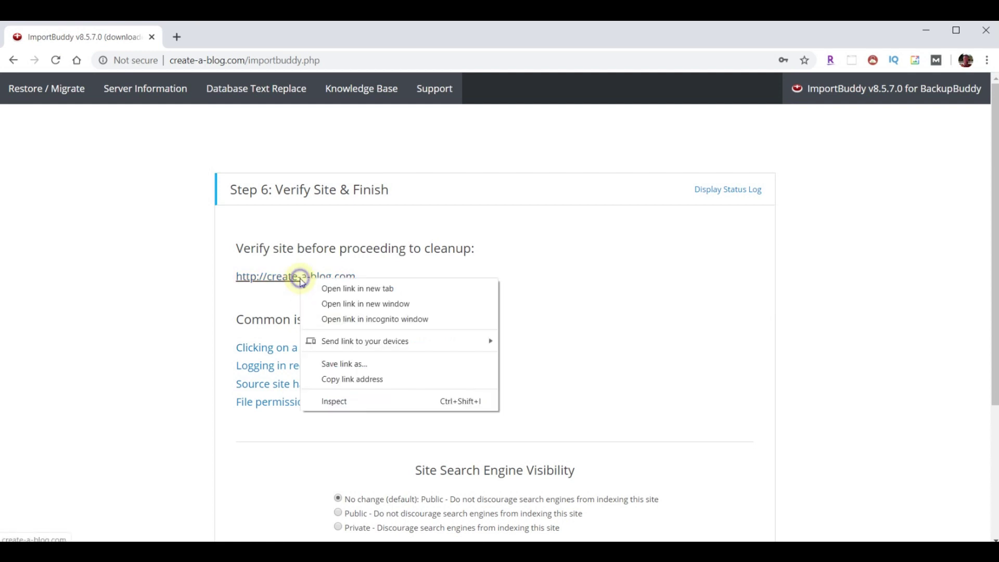
{"action": "left_click", "coordinate": [336, 288]}
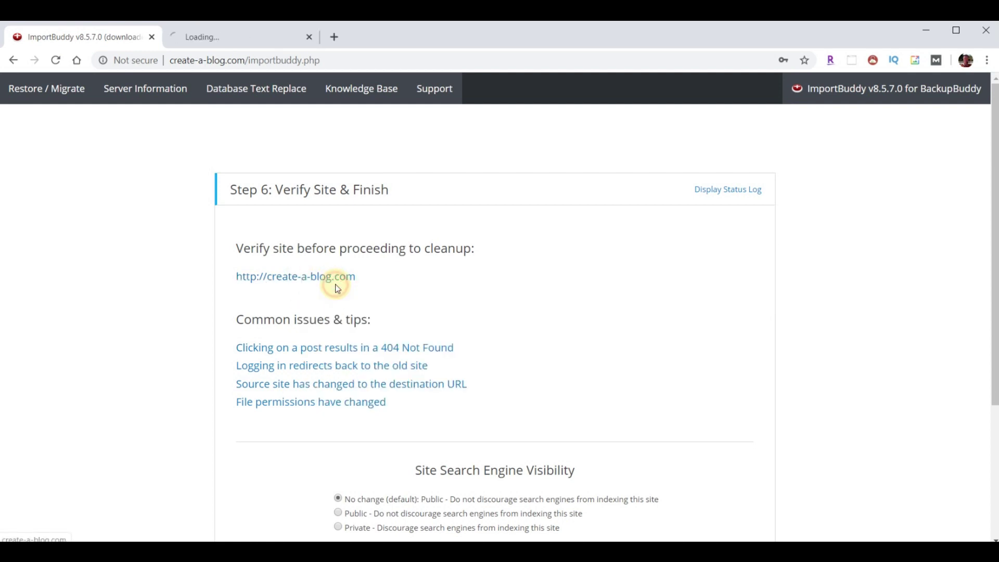
{"action": "left_click", "coordinate": [215, 38]}
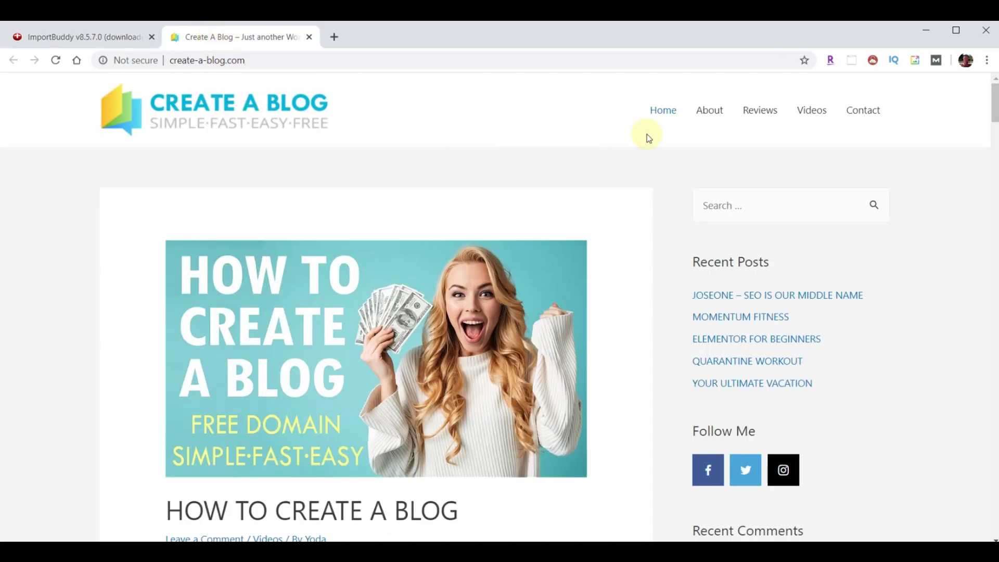
{"action": "left_click", "coordinate": [710, 118]}
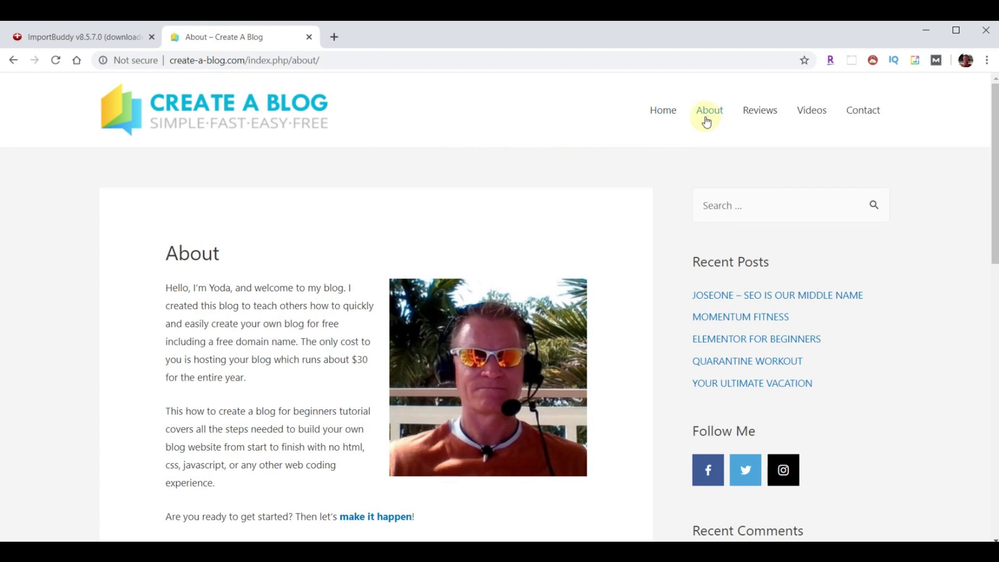
- Back in ImportBuddy, run Finish Cleanup so the restore reads Finished
{"action": "left_click", "coordinate": [73, 37]}
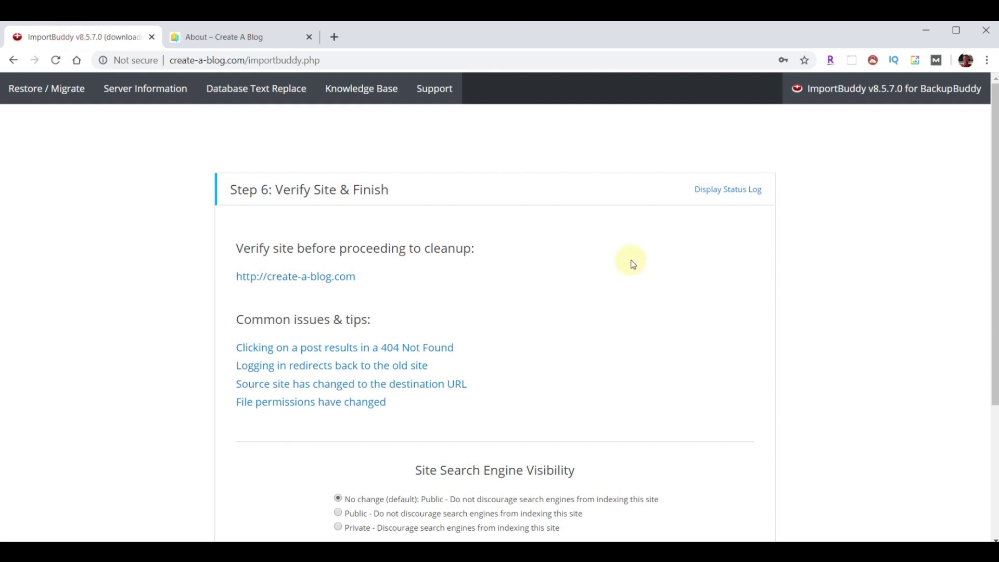
{"action": "scroll", "coordinate": [632, 264], "scroll_direction": "down", "scroll_amount": 4}
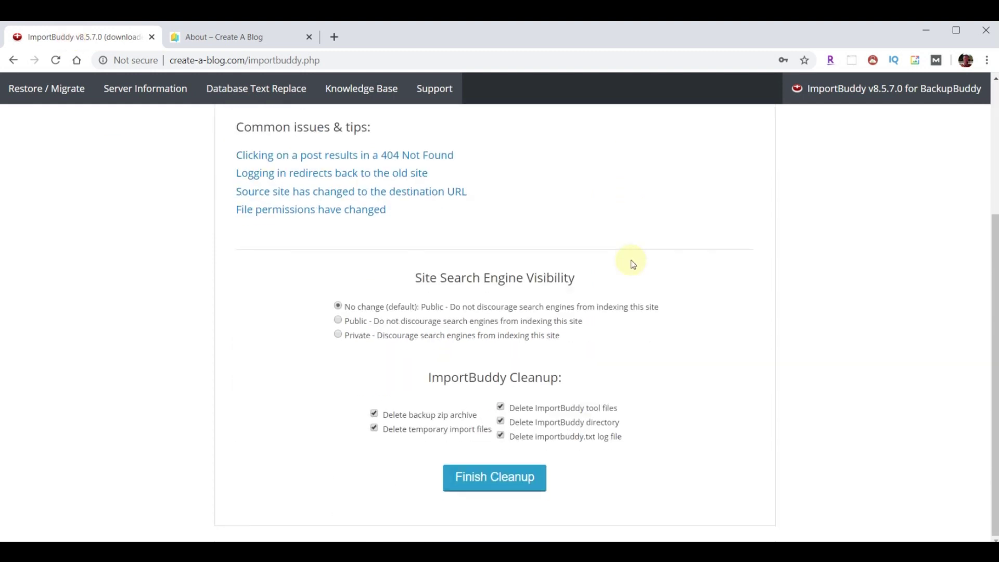
{"action": "left_click", "coordinate": [498, 478]}
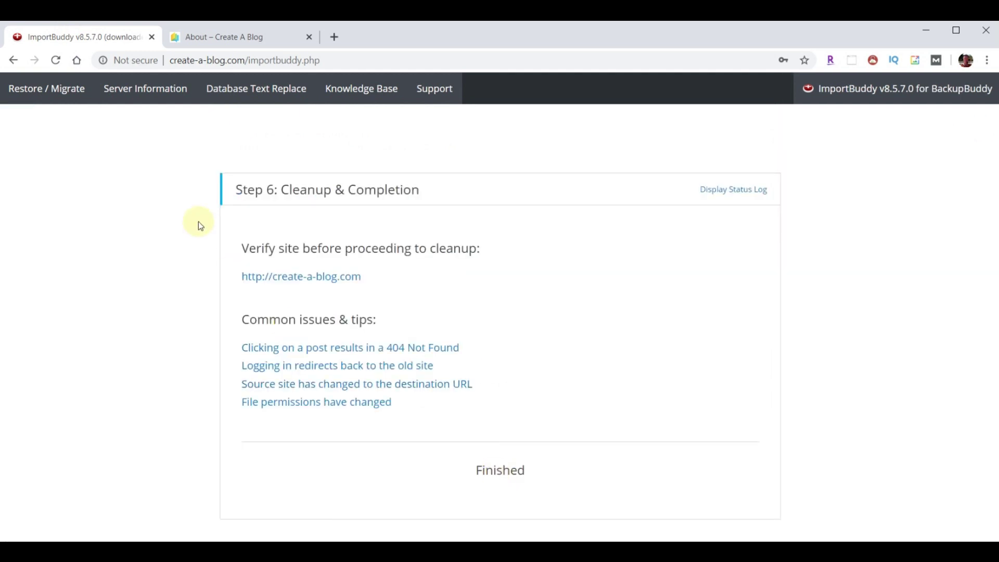
- Close the ImportBuddy tab and go to the restored blog's Home page
{"action": "left_click", "coordinate": [230, 98]}
{"action": "left_click", "coordinate": [152, 37]}
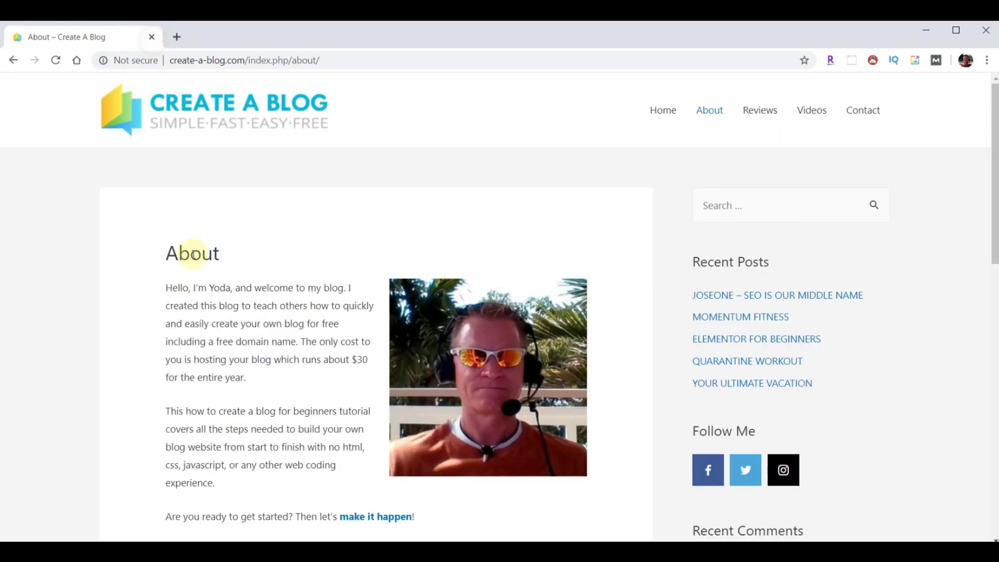
{"action": "left_click", "coordinate": [660, 111]}
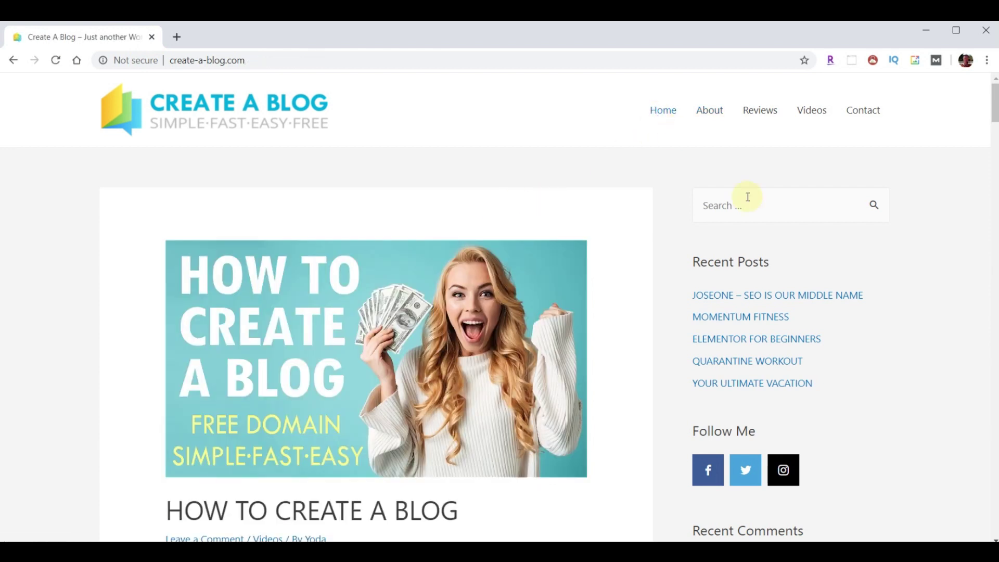